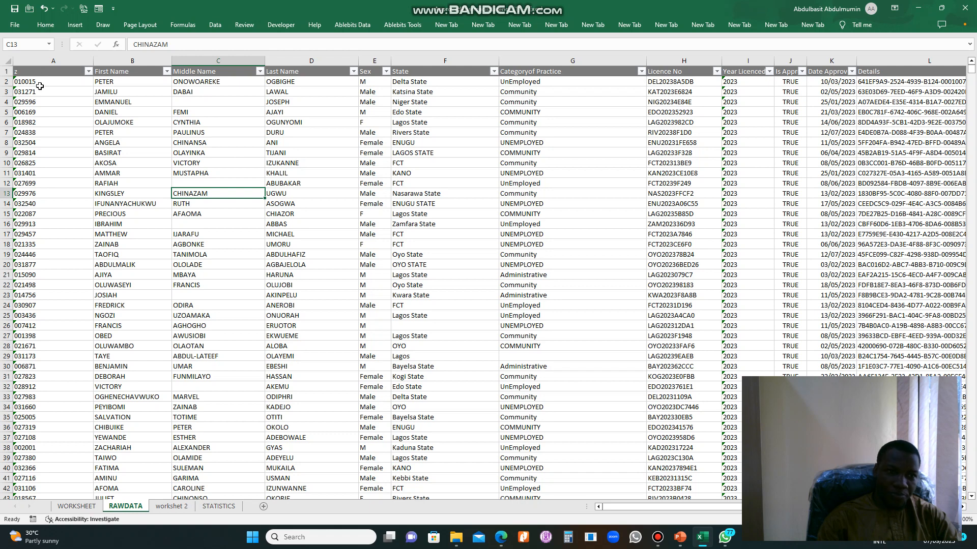
click(39, 85)
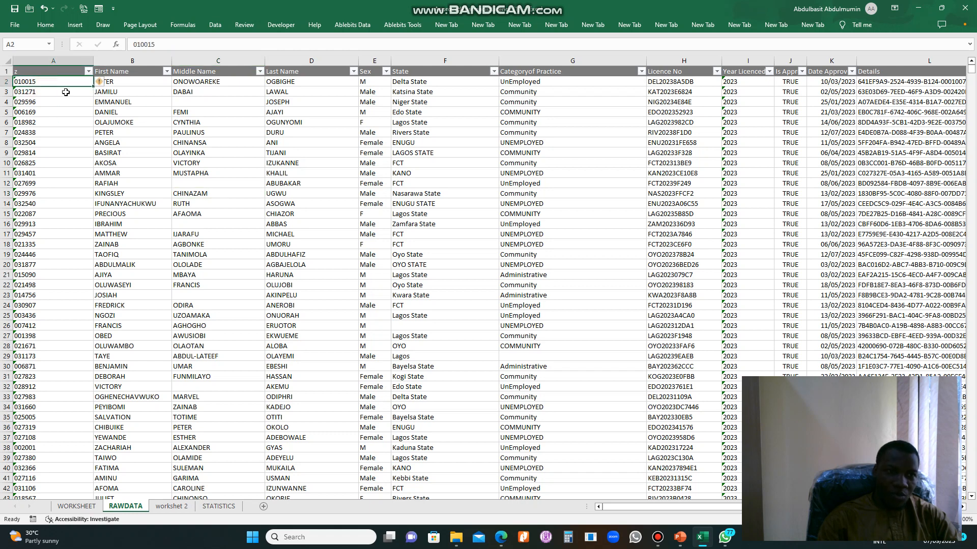
click(135, 92)
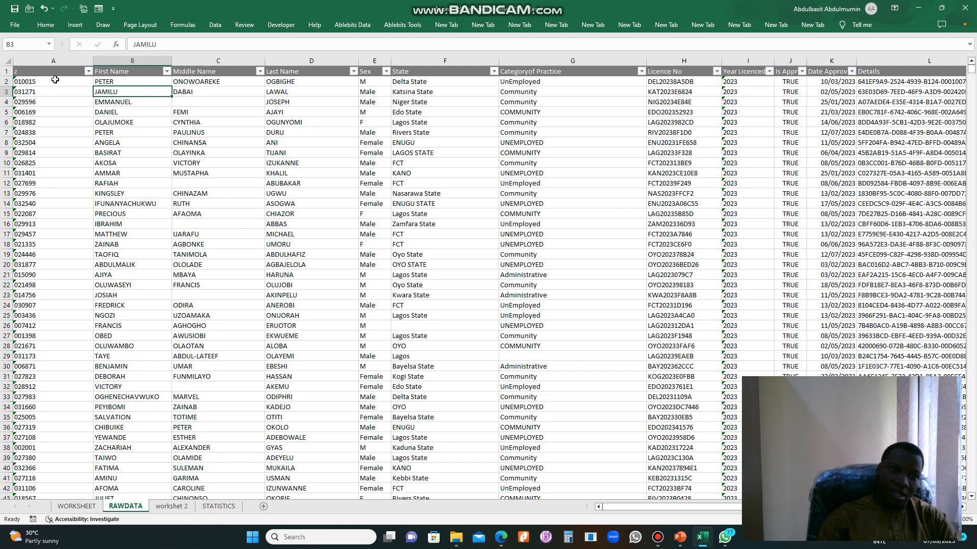
click(59, 85)
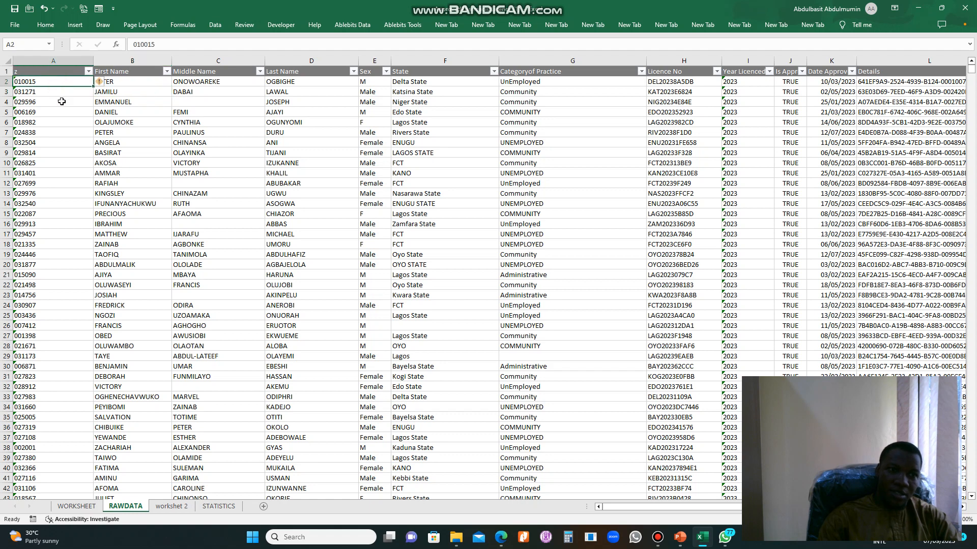
click(139, 102)
drag(152, 109, 152, 110)
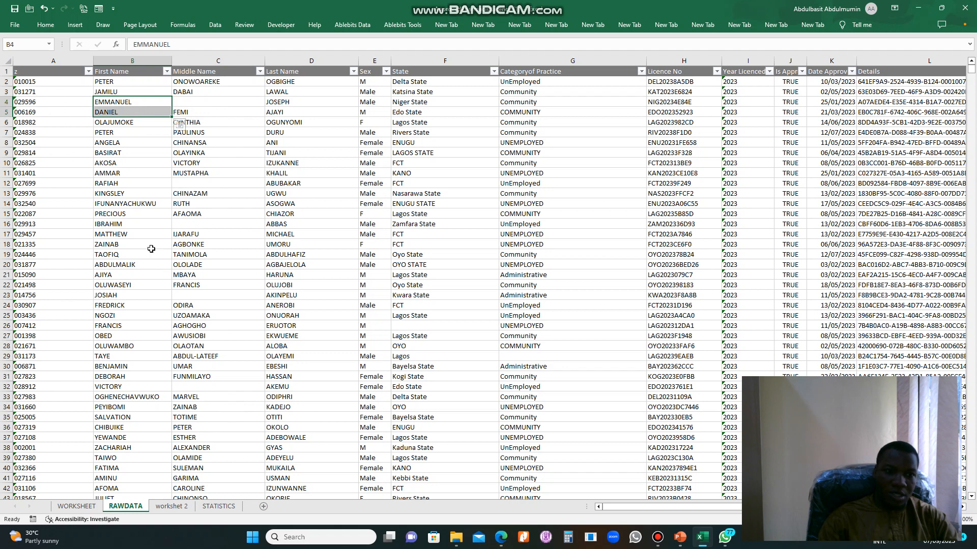
click(308, 224)
click(44, 100)
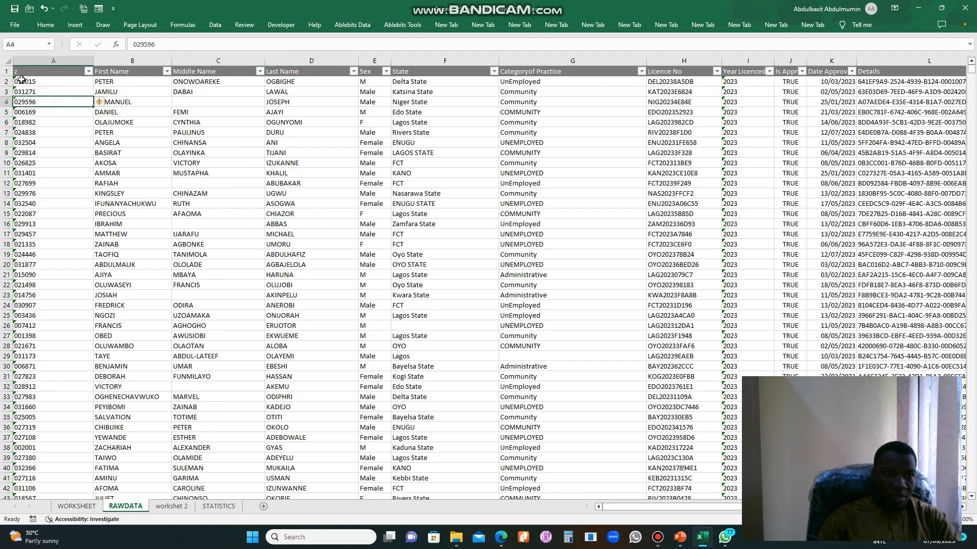
click(73, 83)
click(168, 121)
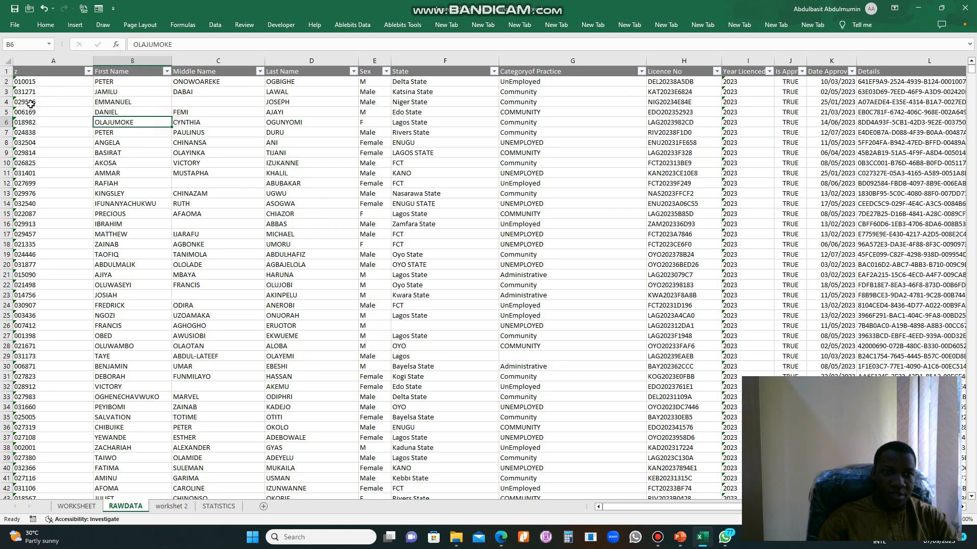
click(114, 85)
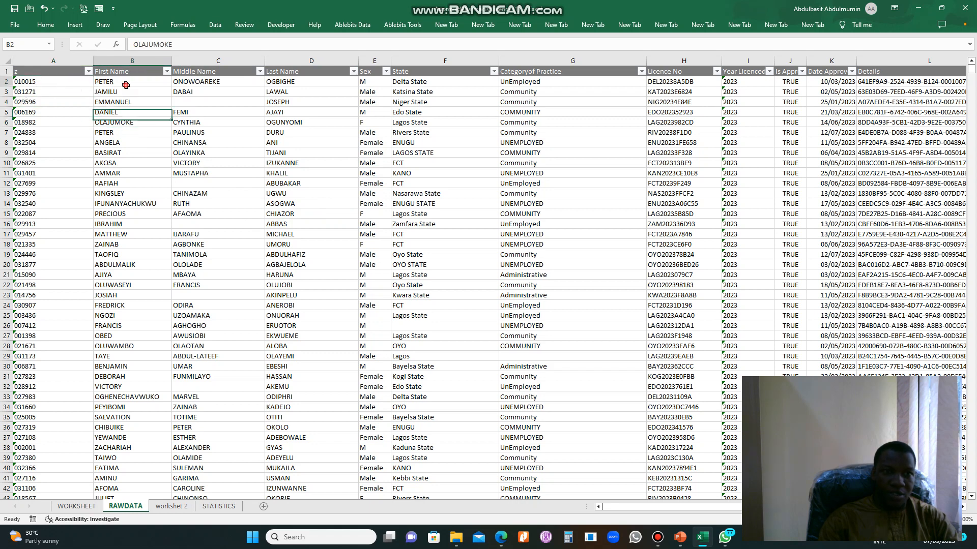
click(67, 101)
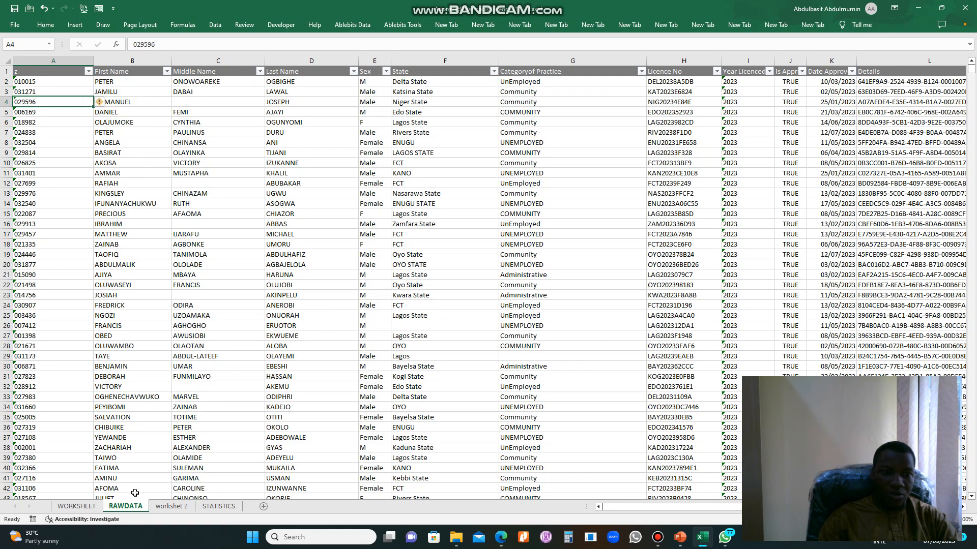
click(173, 507)
click(125, 507)
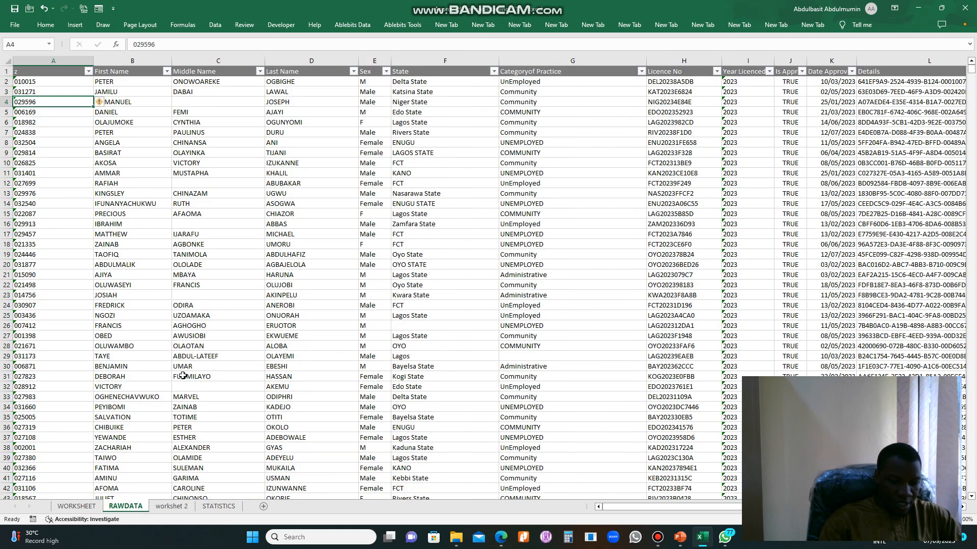
key(alt)
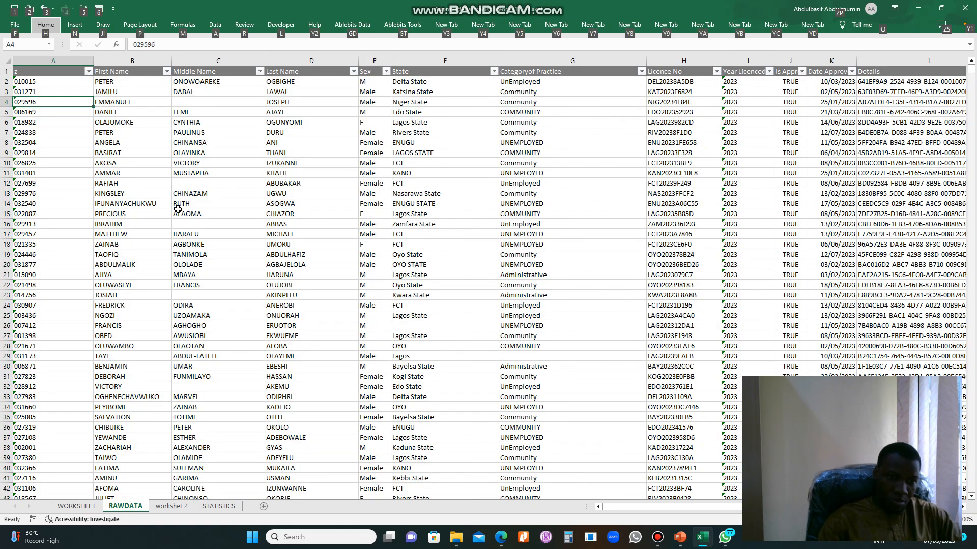
click(47, 81)
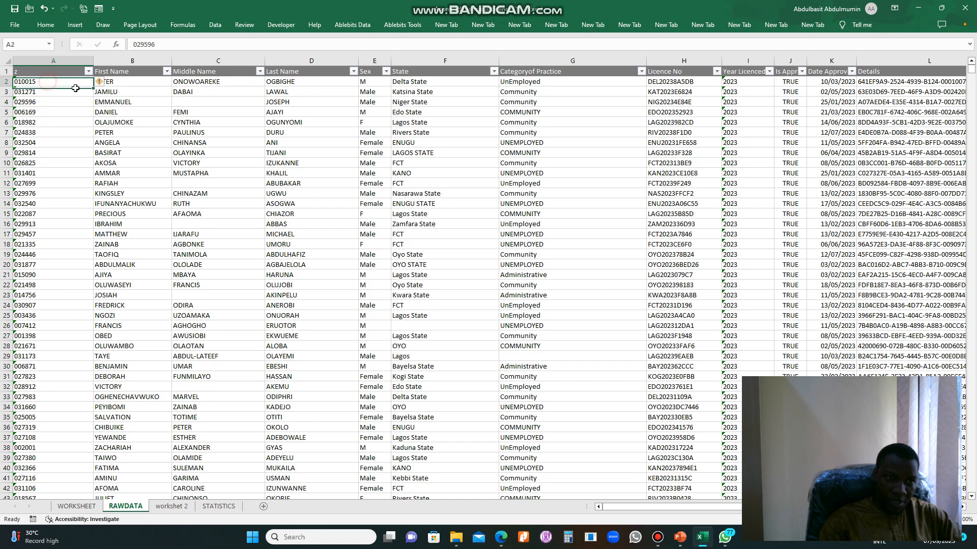
click(122, 102)
click(35, 91)
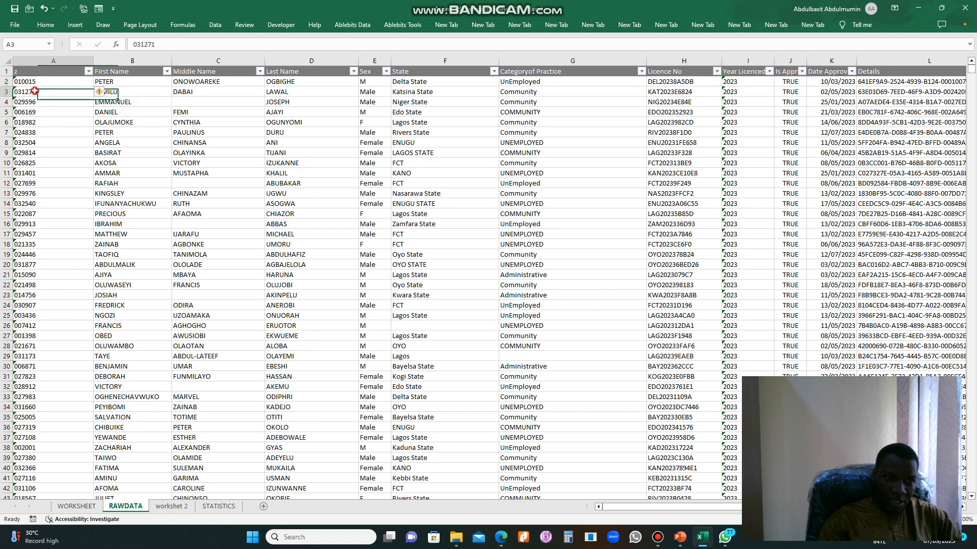
click(138, 109)
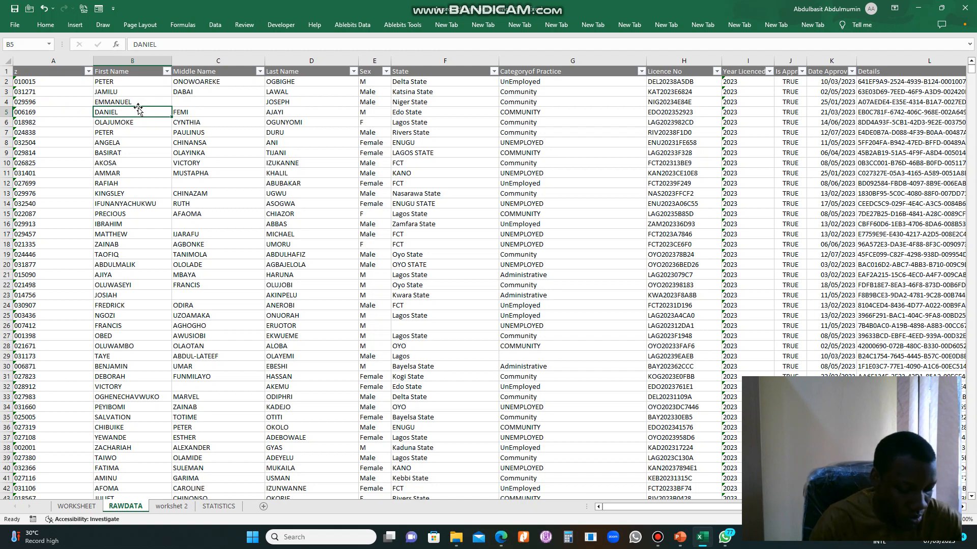
click(53, 84)
click(126, 82)
click(179, 104)
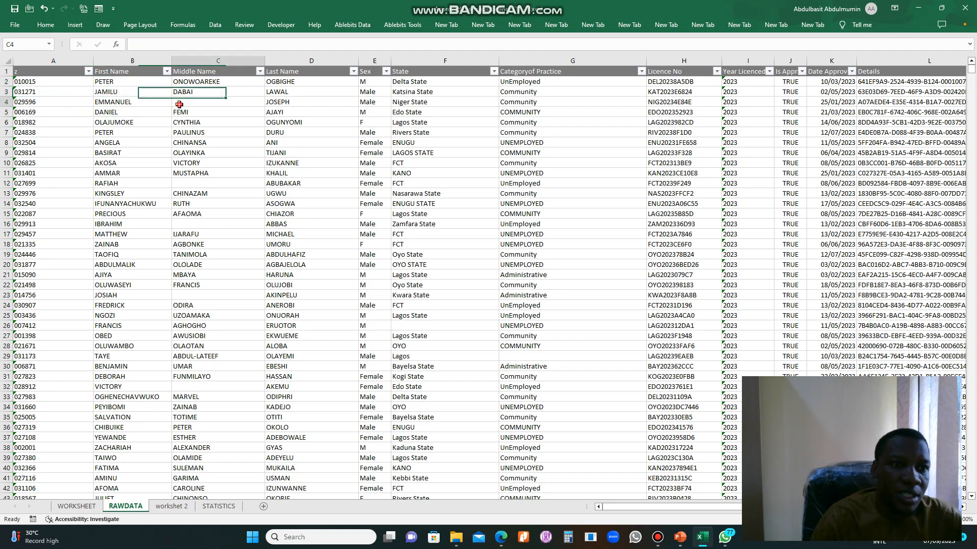
click(92, 181)
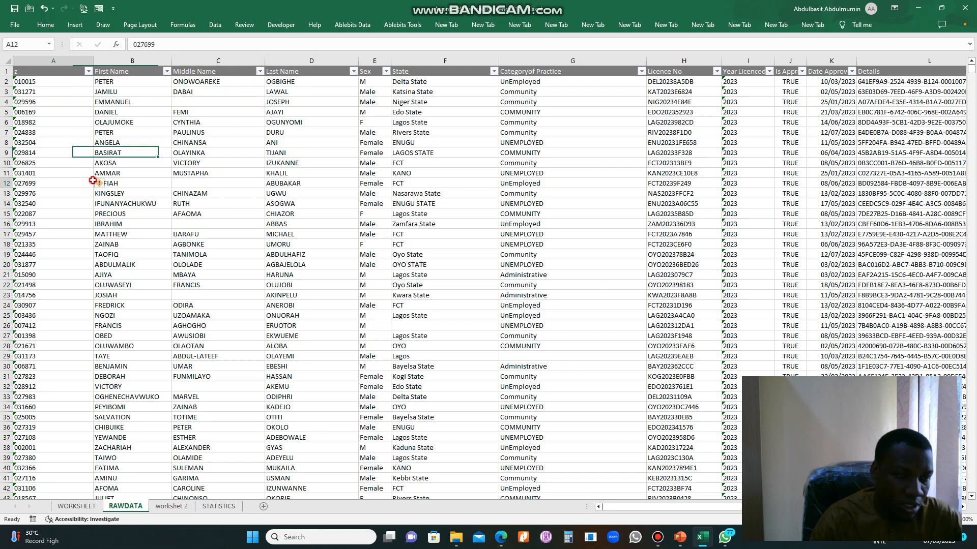
Step: Open the empty workshet 2 sheet and select cell A1 as the destination for the data
click(173, 507)
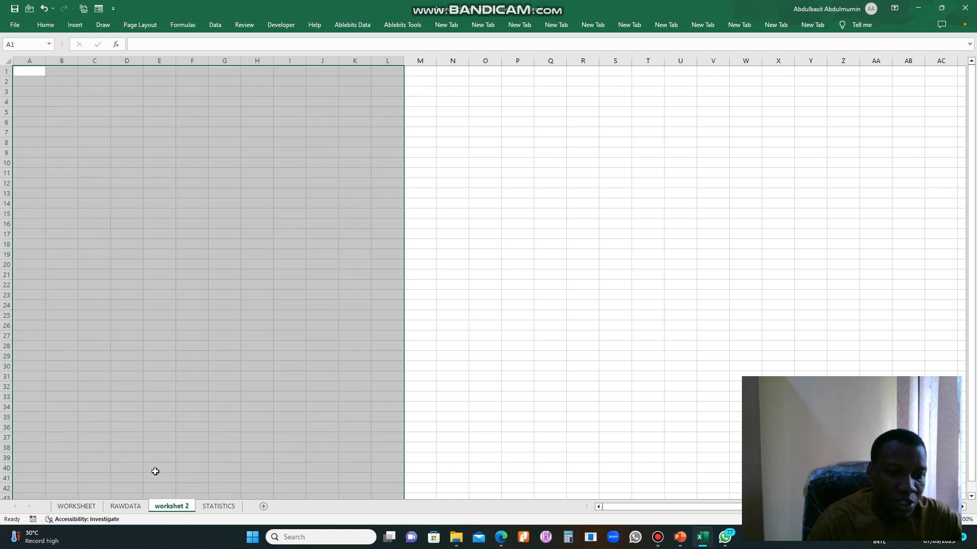
click(24, 80)
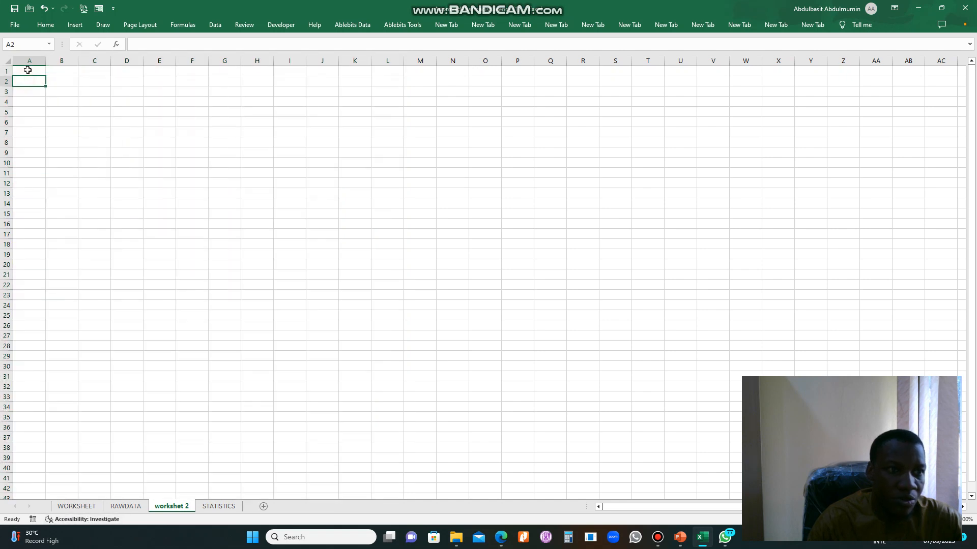
click(61, 67)
click(53, 100)
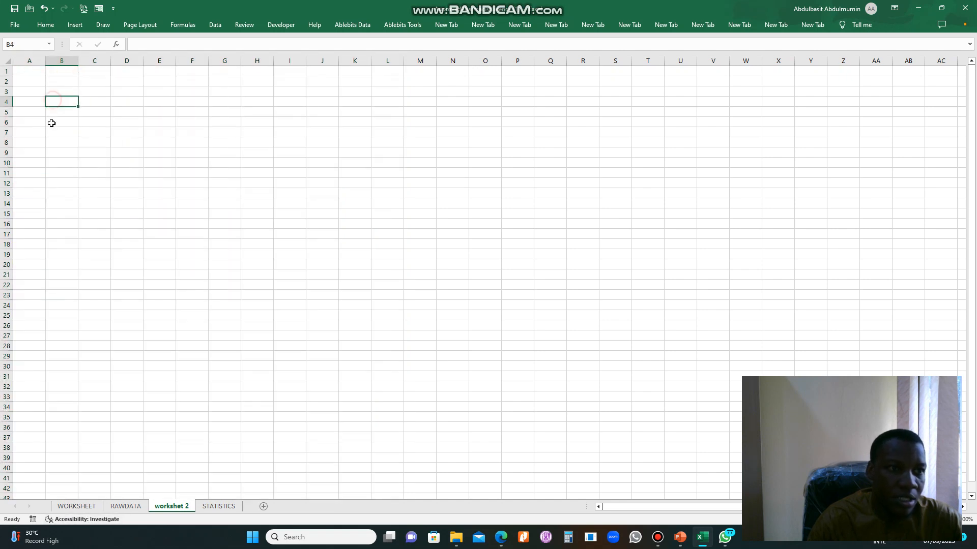
click(23, 73)
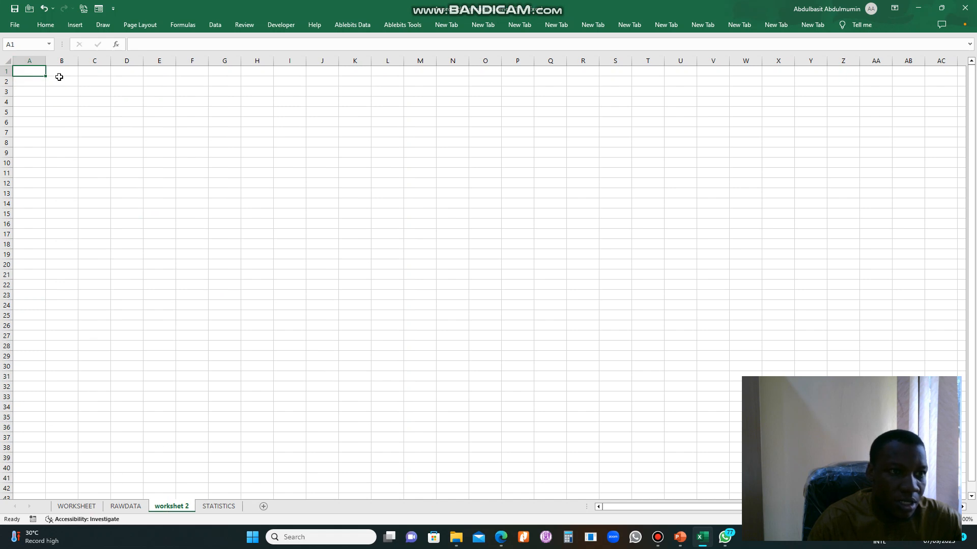
click(81, 121)
click(37, 69)
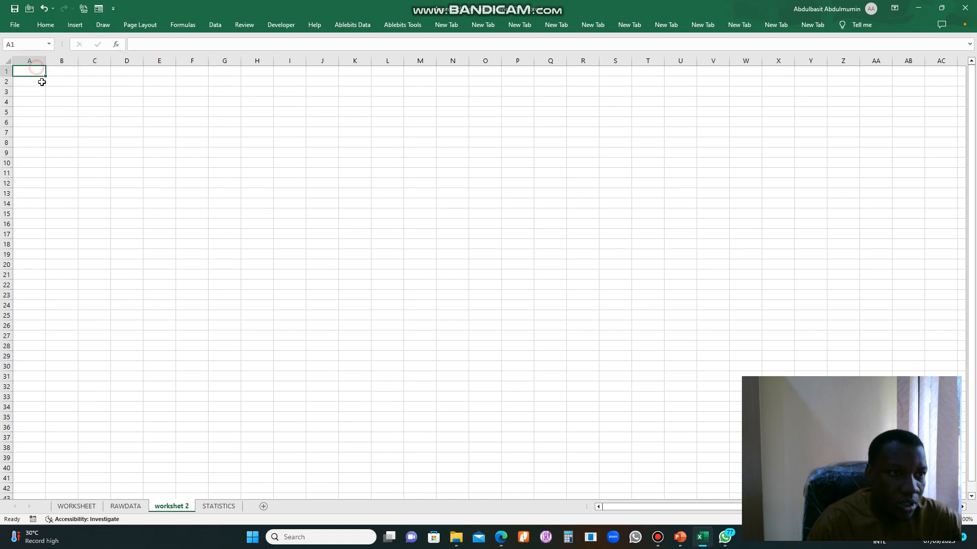
Step: Switch to the DATA CLEANING USING EXCEL presentation in PowerPoint and show the slide listing the steps to clean data
key(alt+Tab)
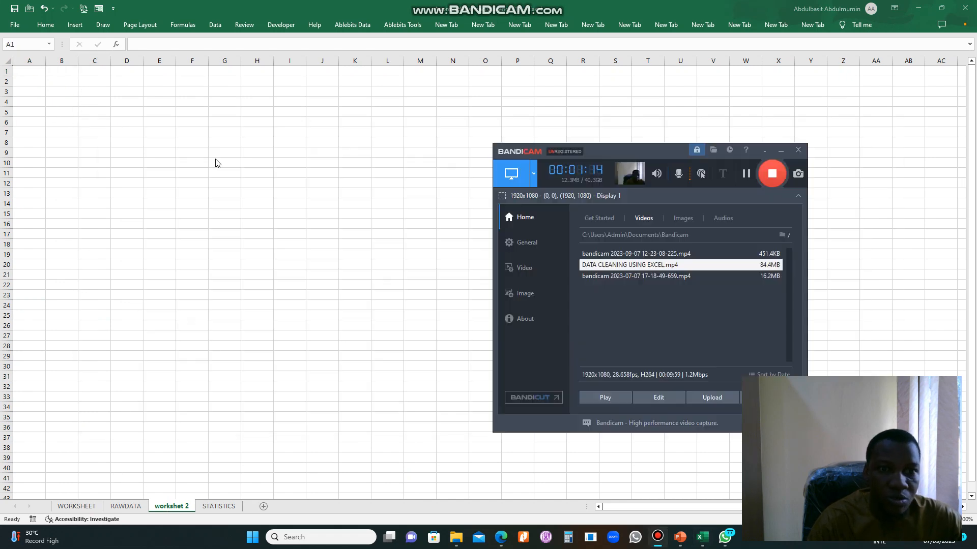
key(alt+Tab)
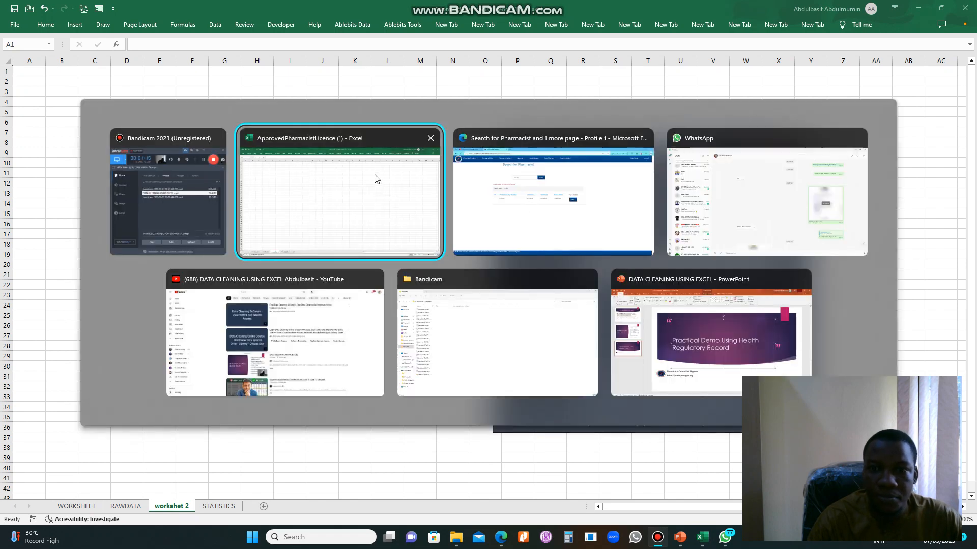
click(691, 347)
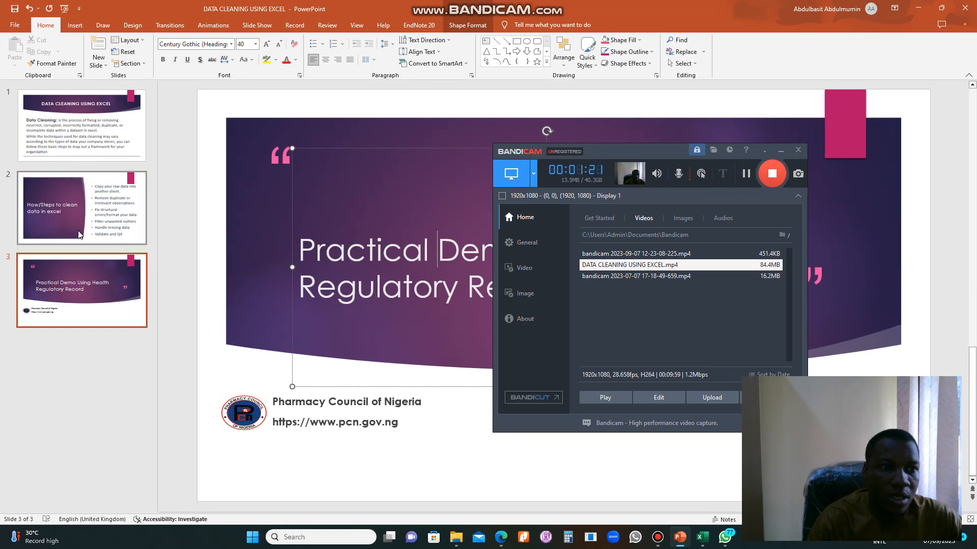
click(89, 207)
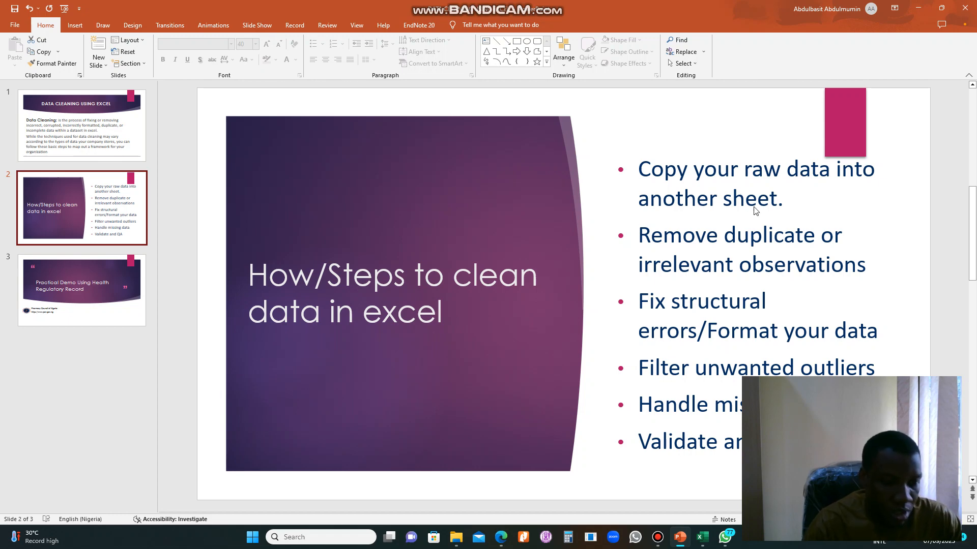
Step: Switch back to the ApprovedPharmacistLicence (1) workbook in Excel and copy the entire RAWDATA table from A1 to its last cell
key(alt+Tab)
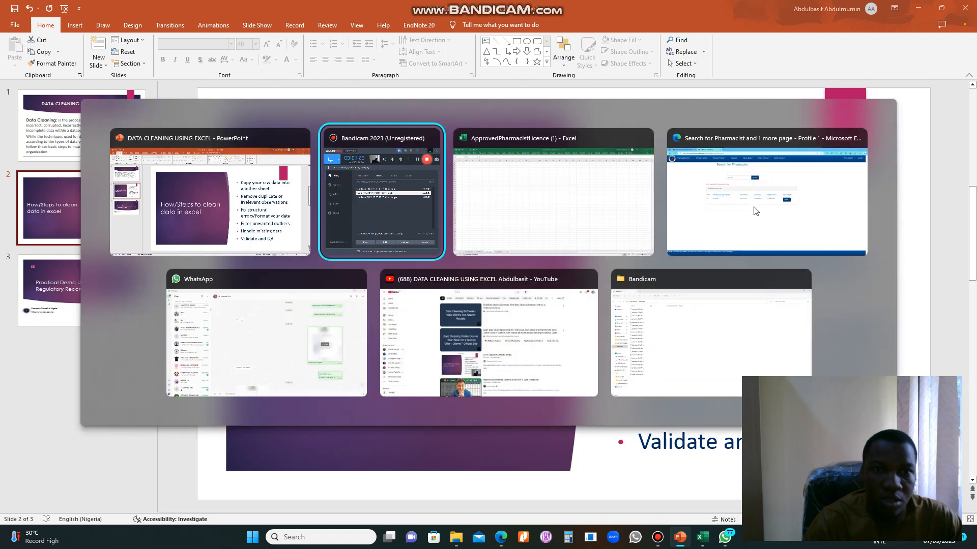
click(542, 200)
click(122, 507)
click(84, 92)
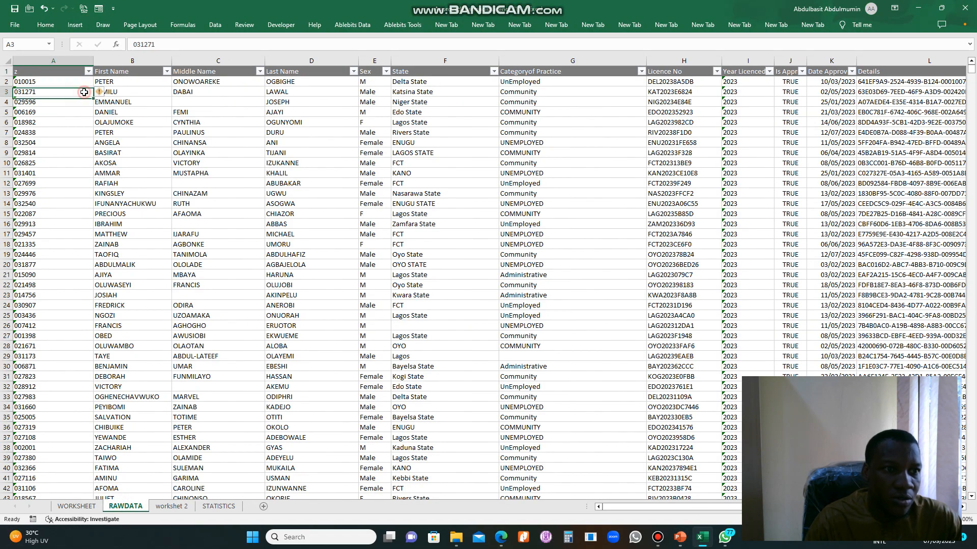
click(59, 72)
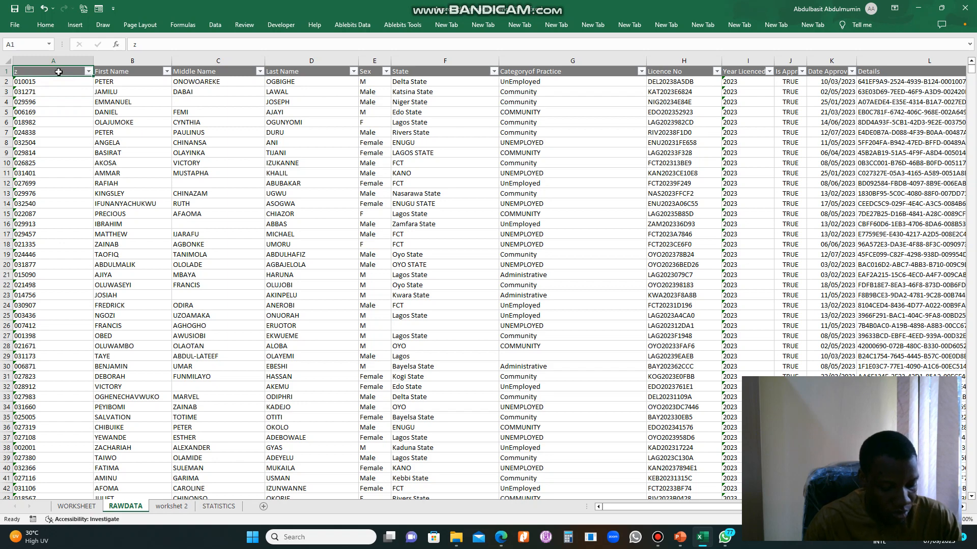
key(ctrl+shift+End)
key(ctrl+c)
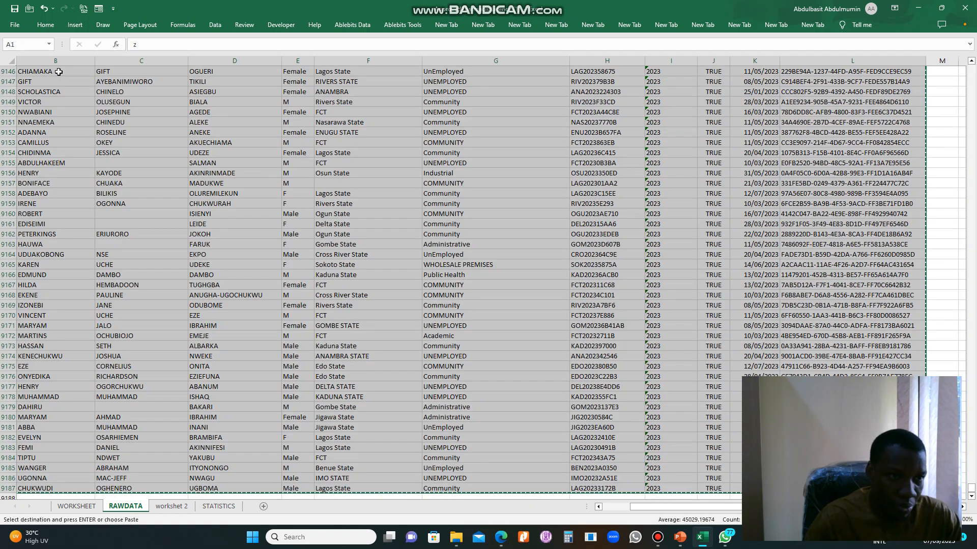
key(alt+Tab)
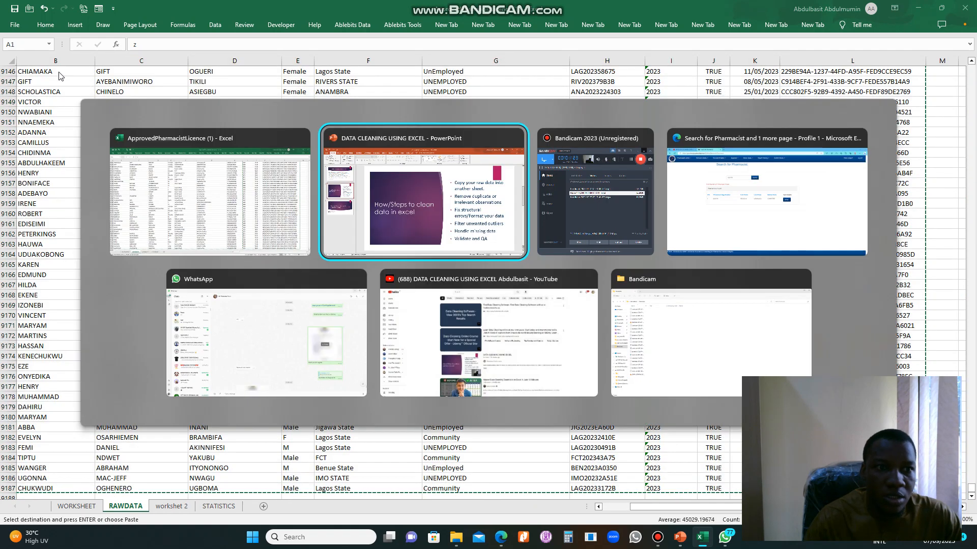
key(alt+Tab)
key(shift+alt+Tab)
key(shift+alt+Tab)
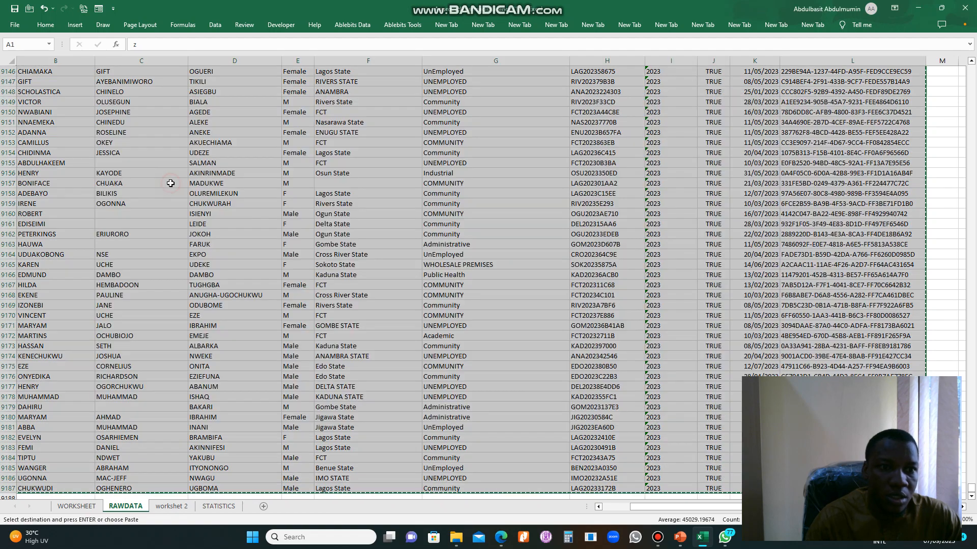
key(alt)
Step: Paste the copied table into workshet 2 starting at A1 and slightly widen the Details column
click(183, 507)
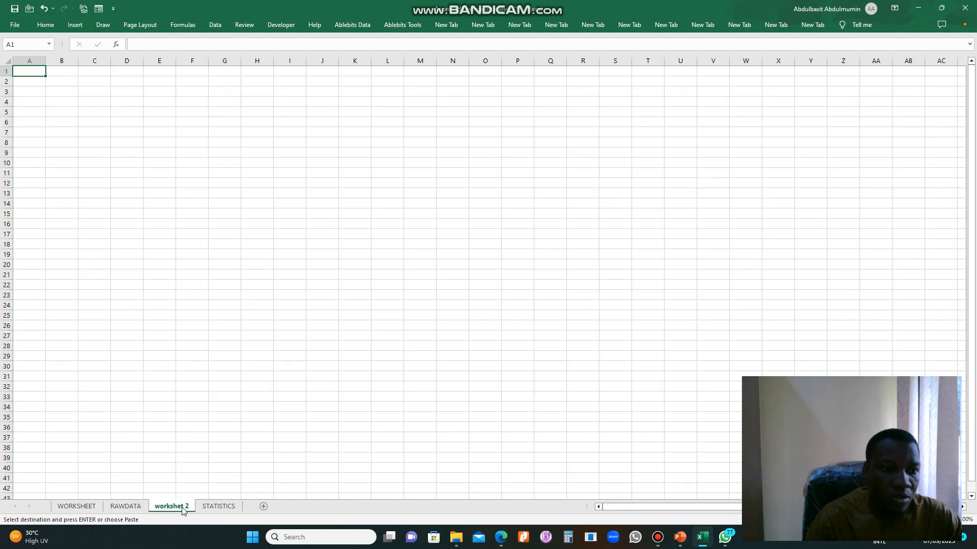
key(ctrl+v)
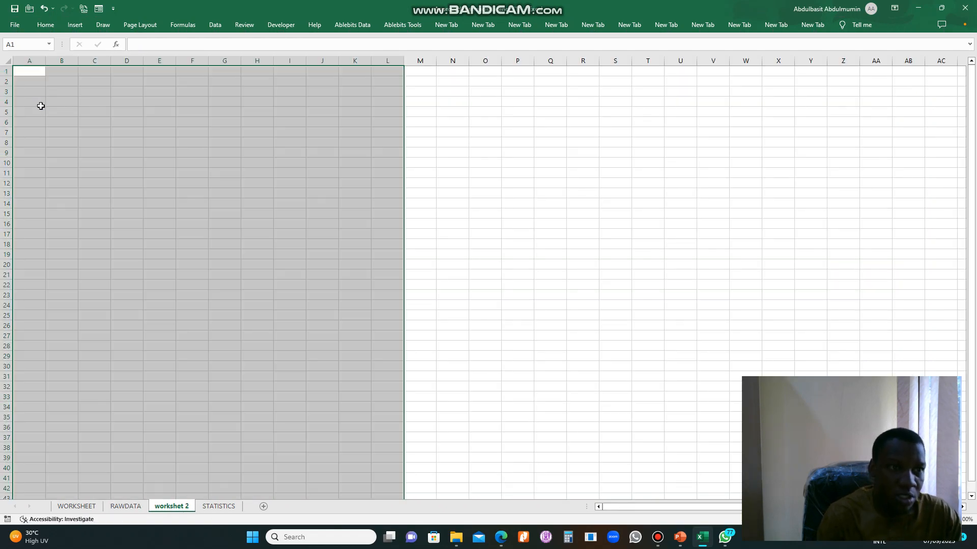
click(461, 201)
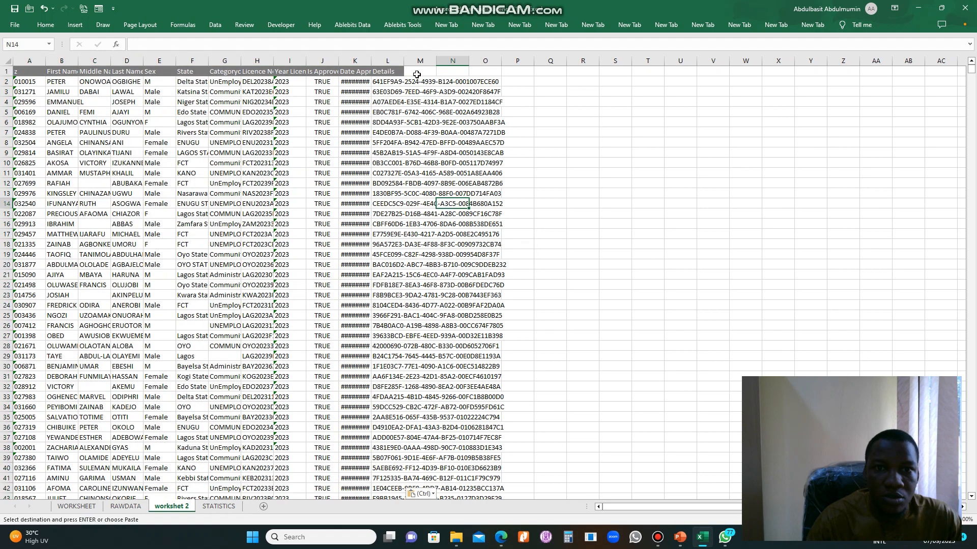
drag(404, 60, 425, 61)
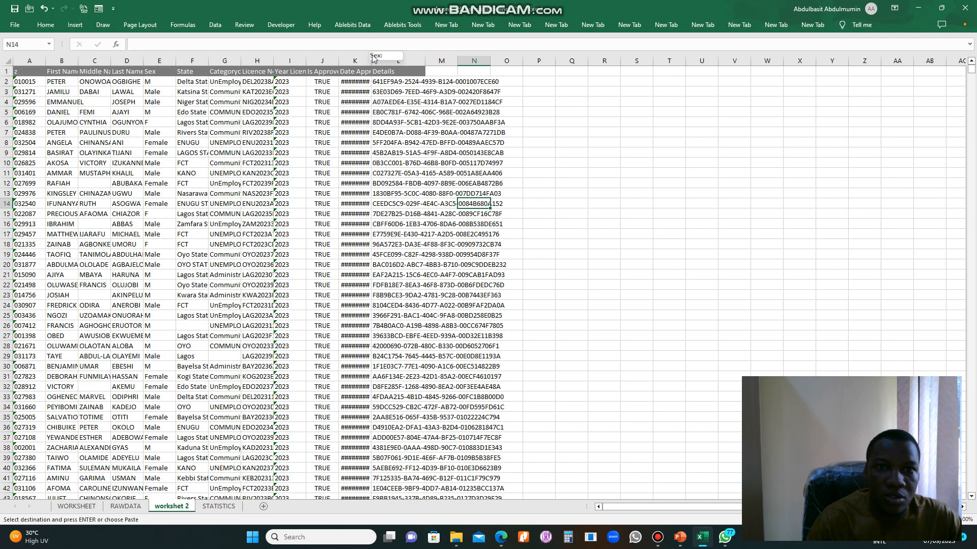
click(372, 101)
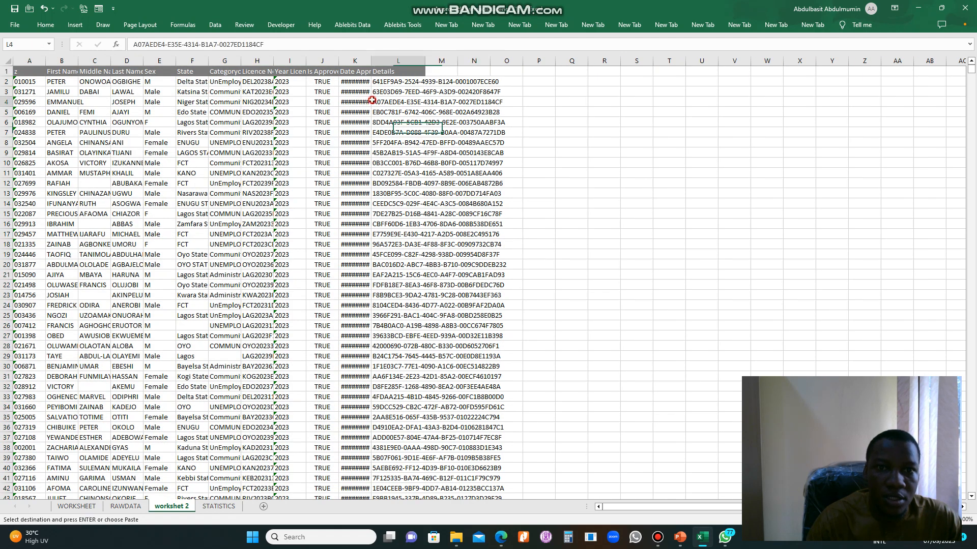
Step: Autofit the Date Approved and Is Approved columns in workshet 2
double_click(370, 61)
double_click(338, 61)
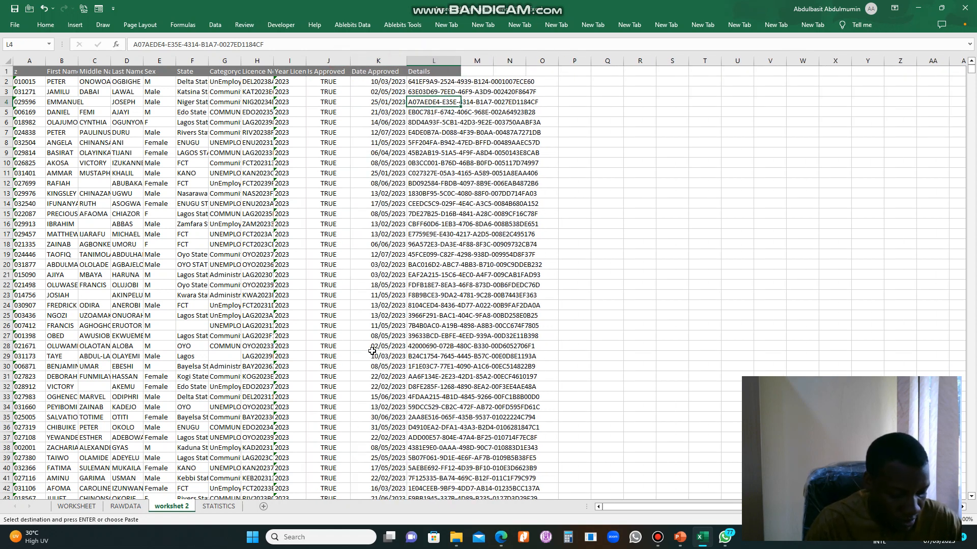
Step: Switch to PowerPoint to review the slide listing the data-cleaning steps, and return to the Excel workbook
key(alt+Tab)
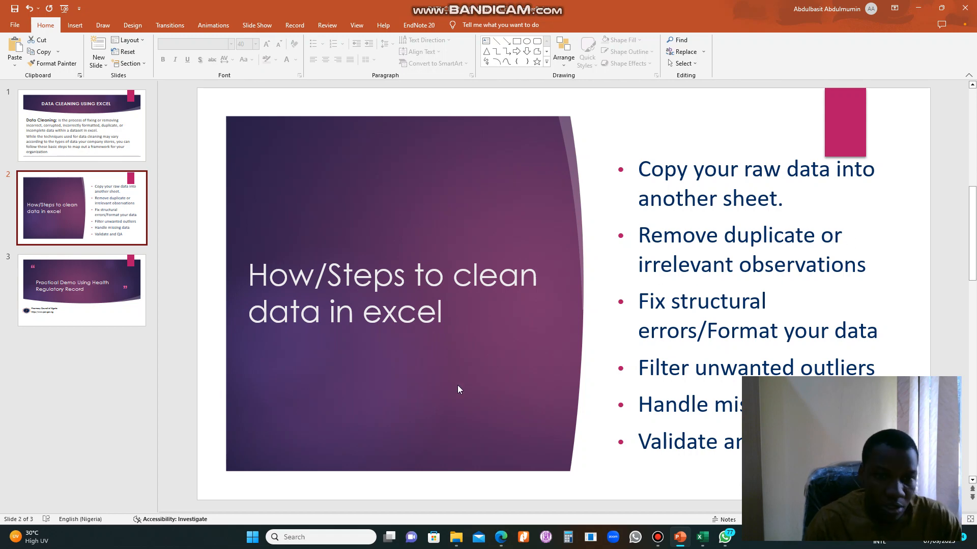
key(alt+Tab)
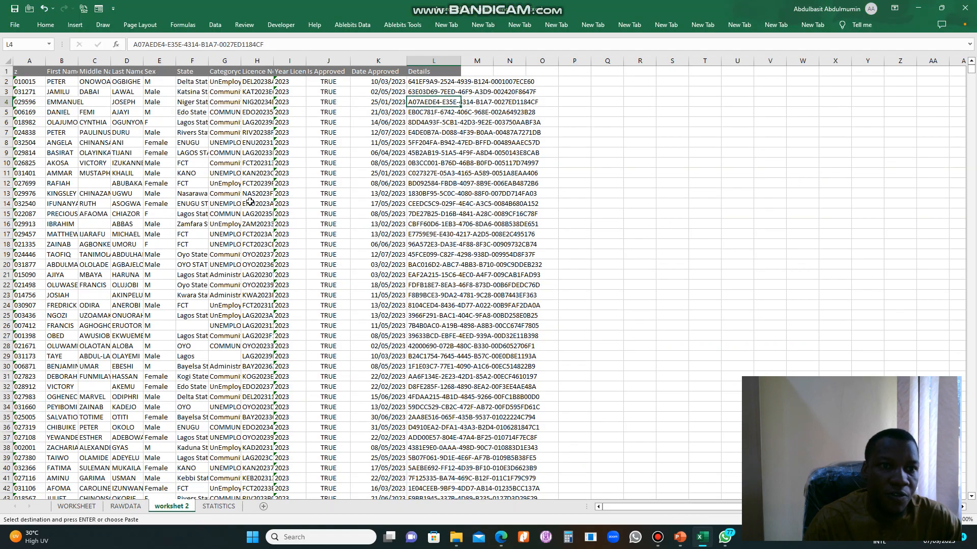
Step: Widen the columns from Last Name through Licence No, and slightly widen the First Name column
drag(306, 60, 148, 59)
drag(79, 61, 80, 61)
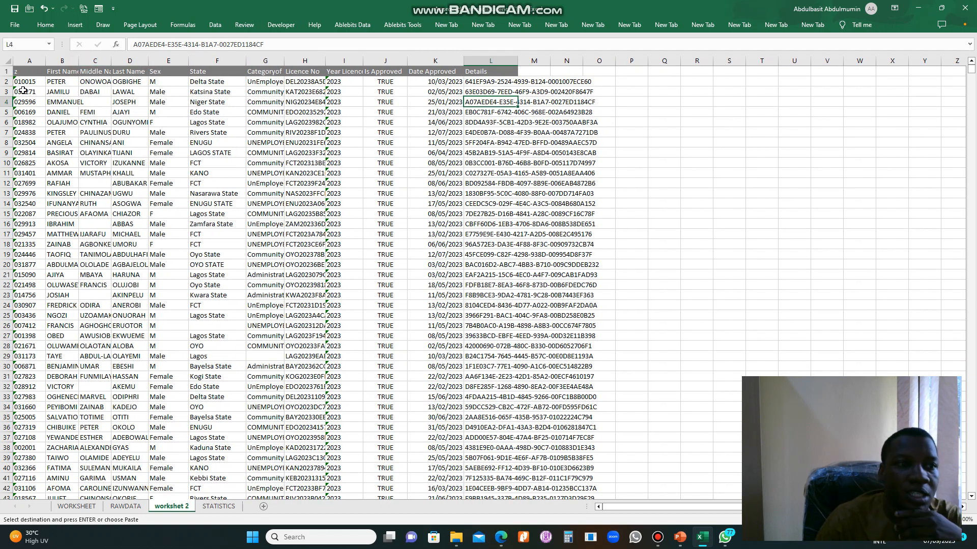
click(70, 103)
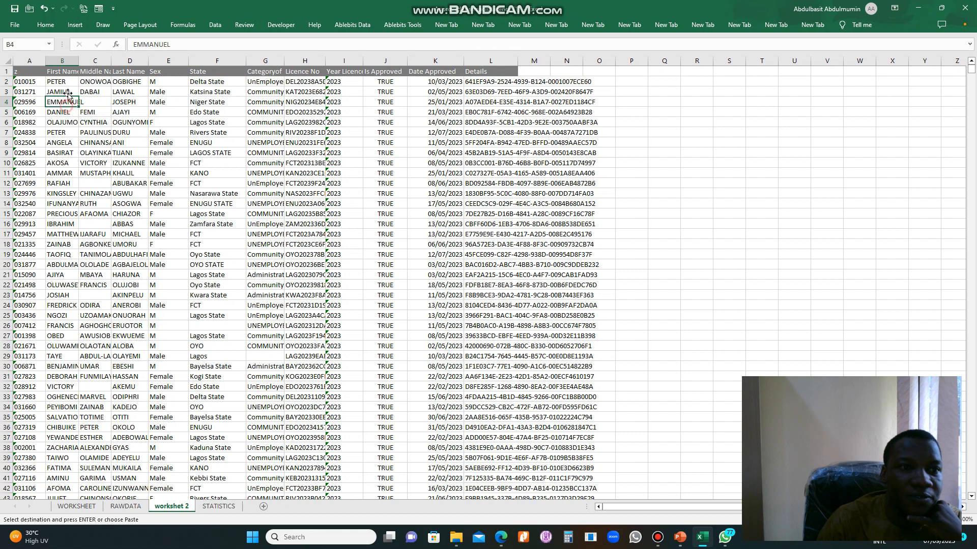
drag(78, 61, 83, 61)
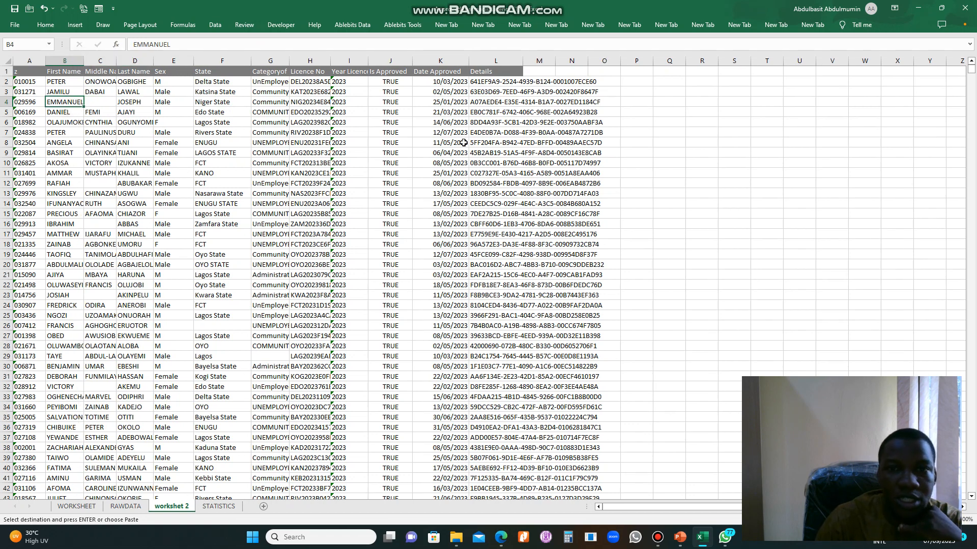
Step: Widen the Licence No column until its full entries fit, and widen the category of practice column beside it
click(30, 61)
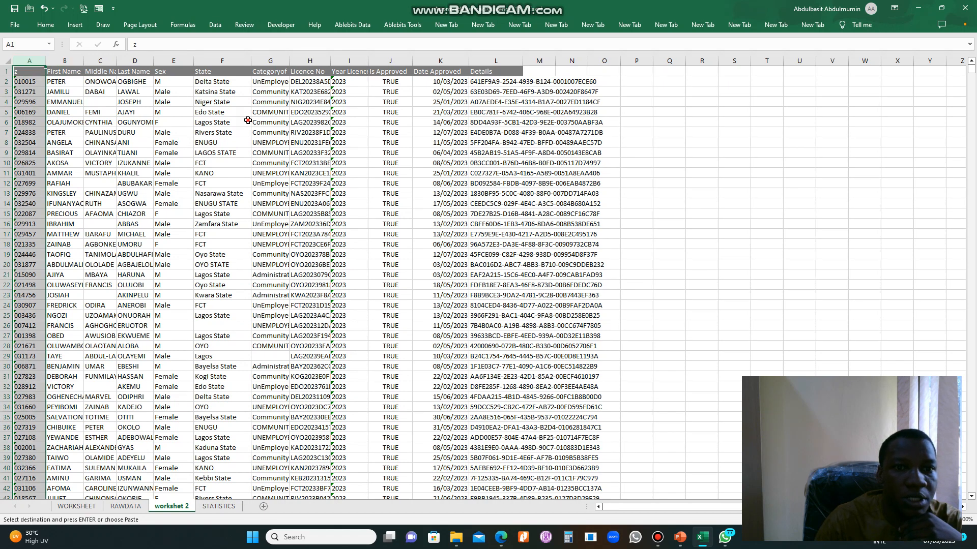
click(247, 120)
click(315, 60)
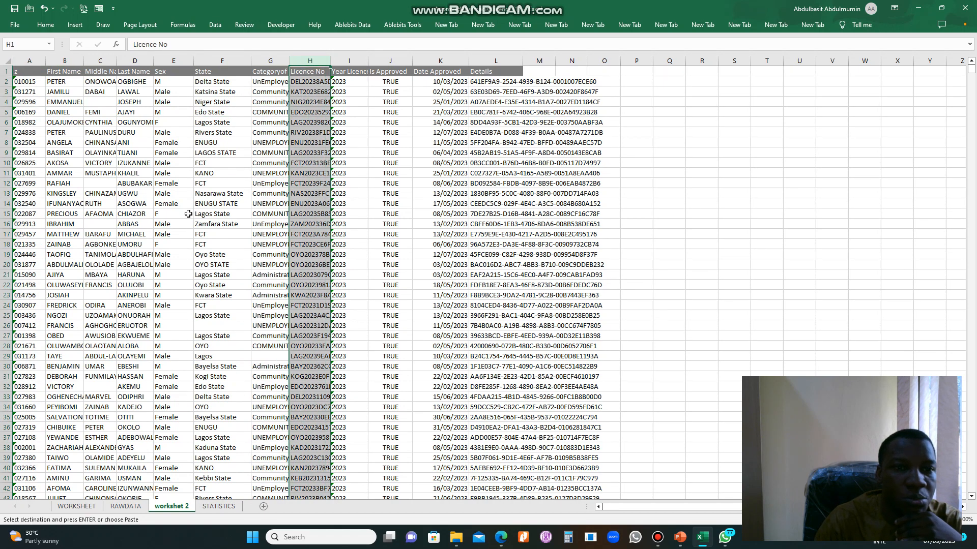
drag(332, 64, 348, 65)
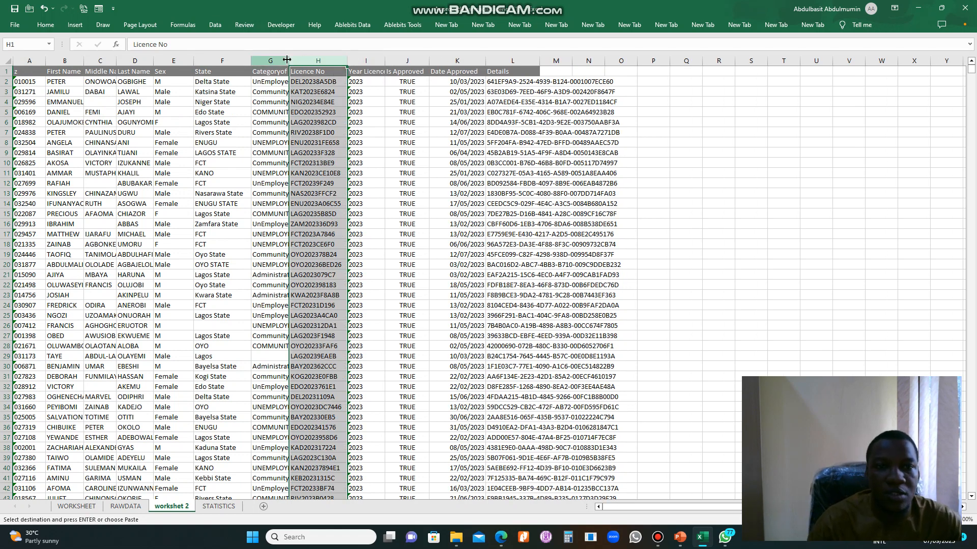
drag(289, 61, 299, 59)
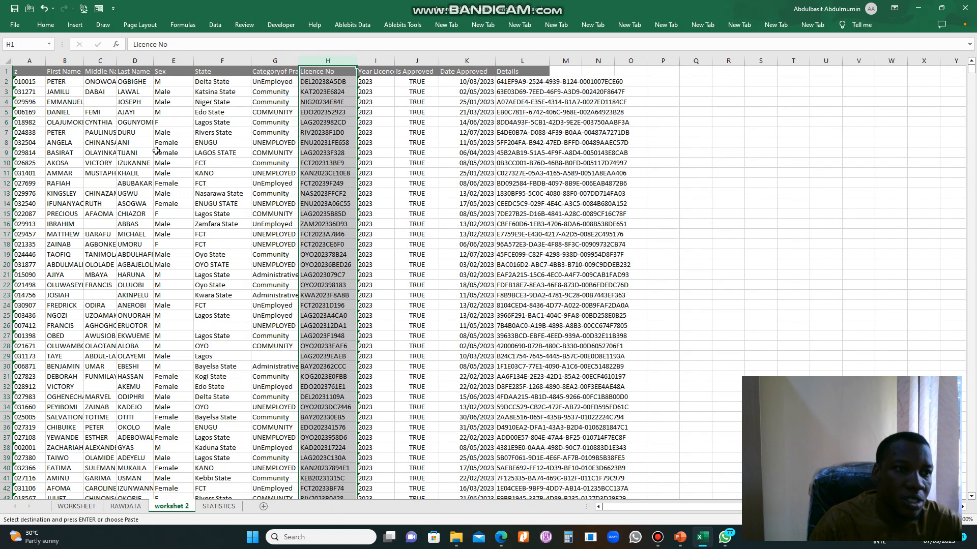
Step: Apply a Duplicate Values rule with Light Red Fill with Dark Red Text to column A and check the column for duplicates
click(30, 60)
key(ctrl+c)
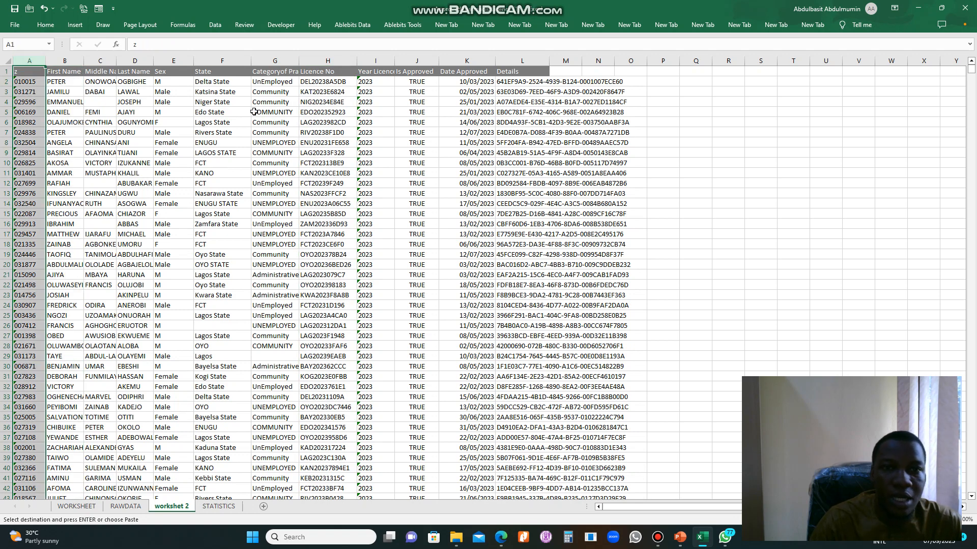
click(45, 24)
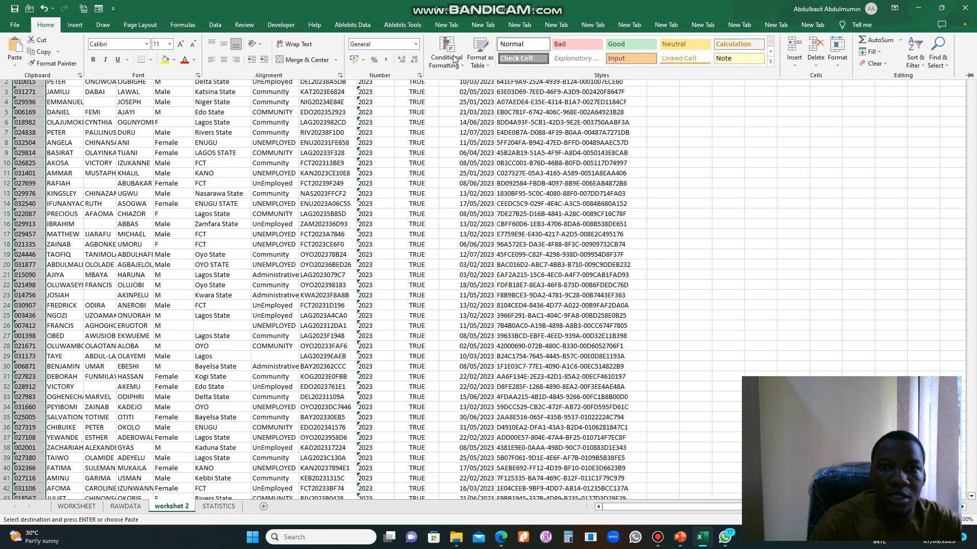
click(459, 63)
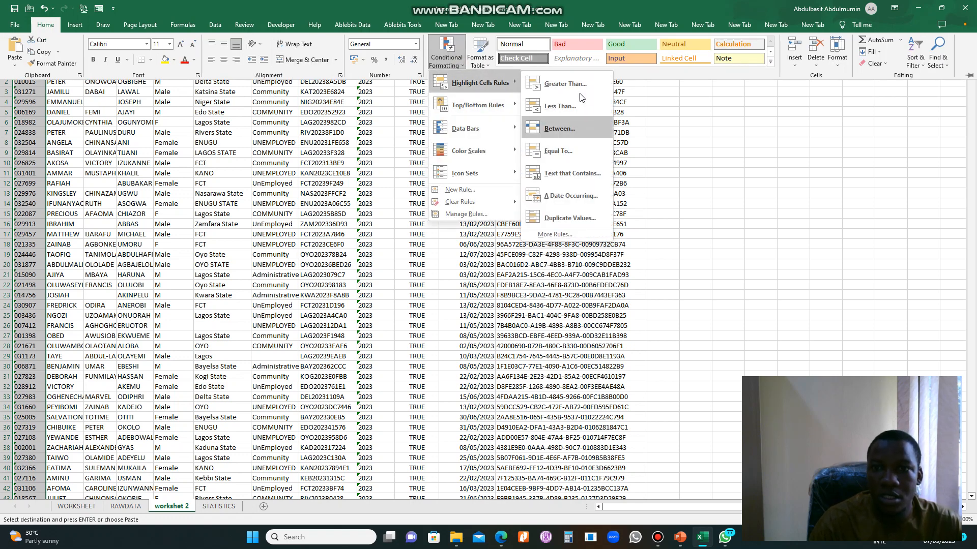
click(577, 220)
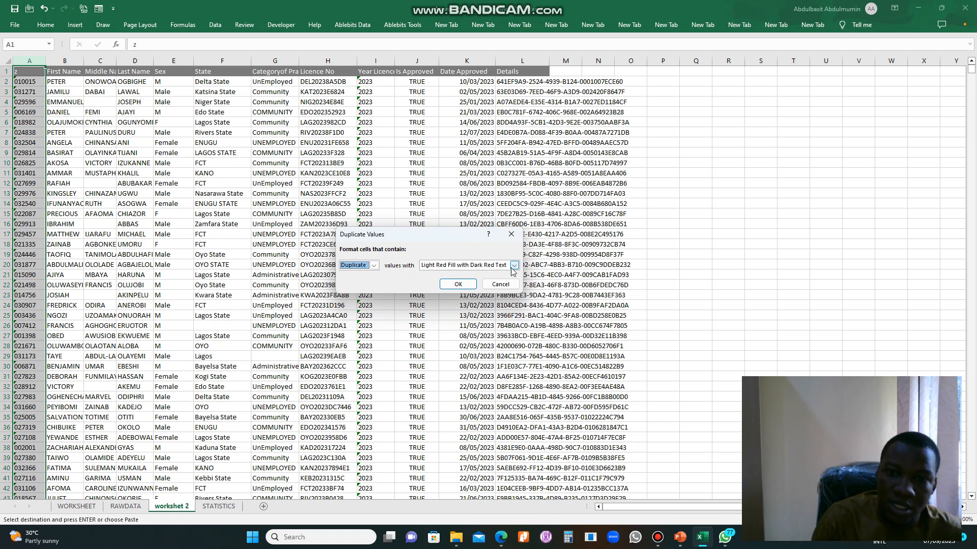
click(464, 285)
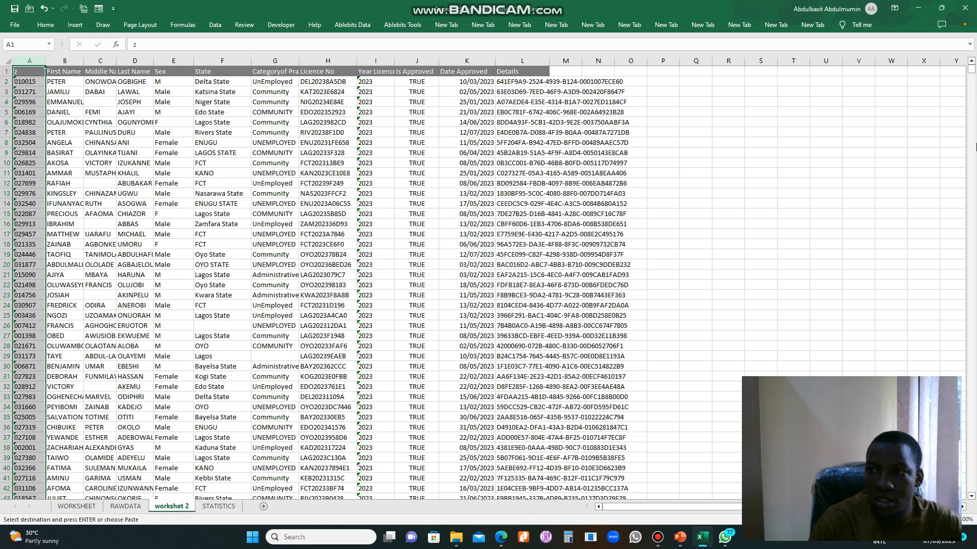
drag(973, 73, 975, 255)
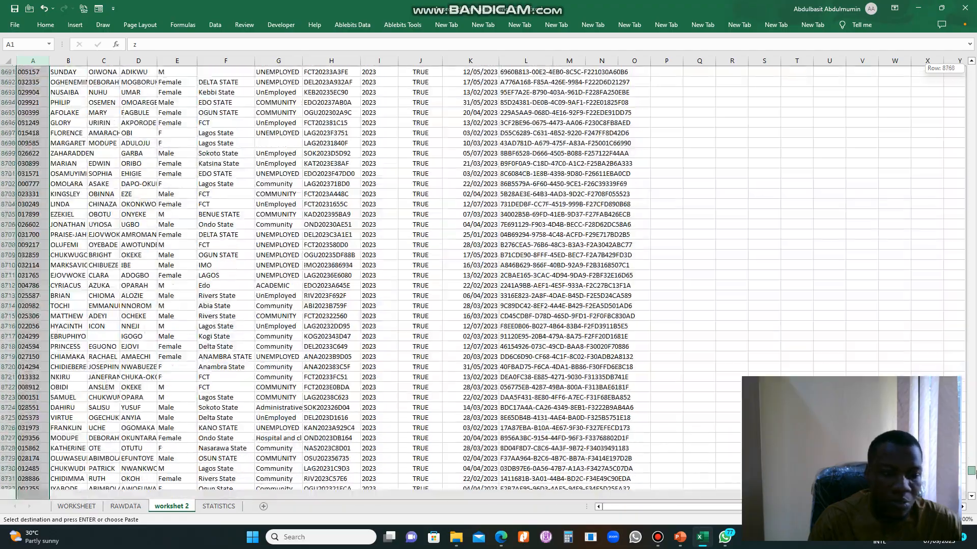
drag(975, 474, 971, 66)
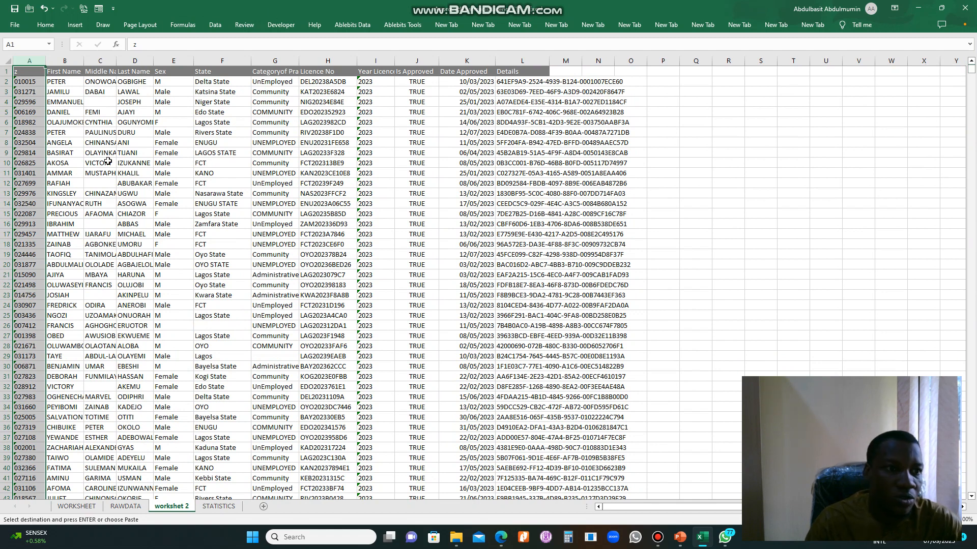
Step: Clear the contents of row 3 and delete the emptied row from the sheet
click(83, 101)
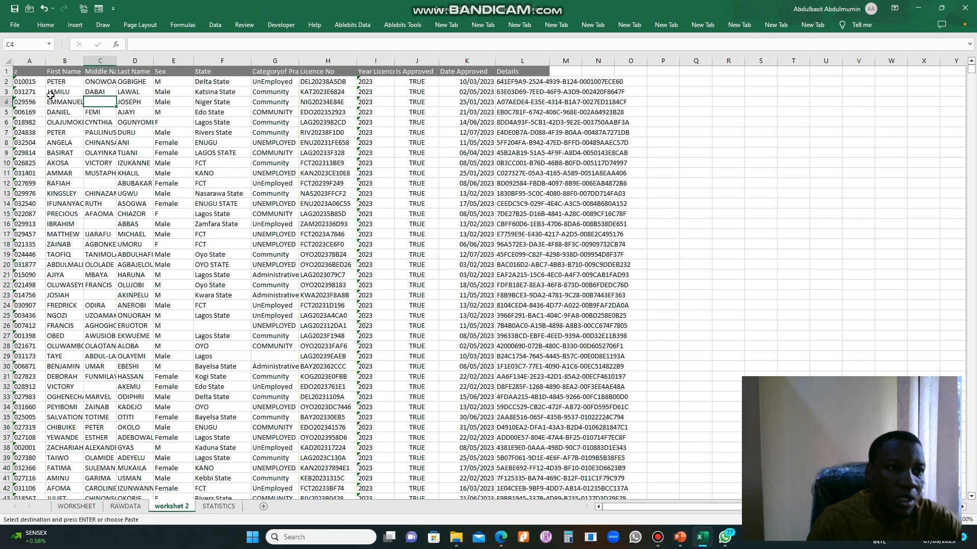
click(24, 93)
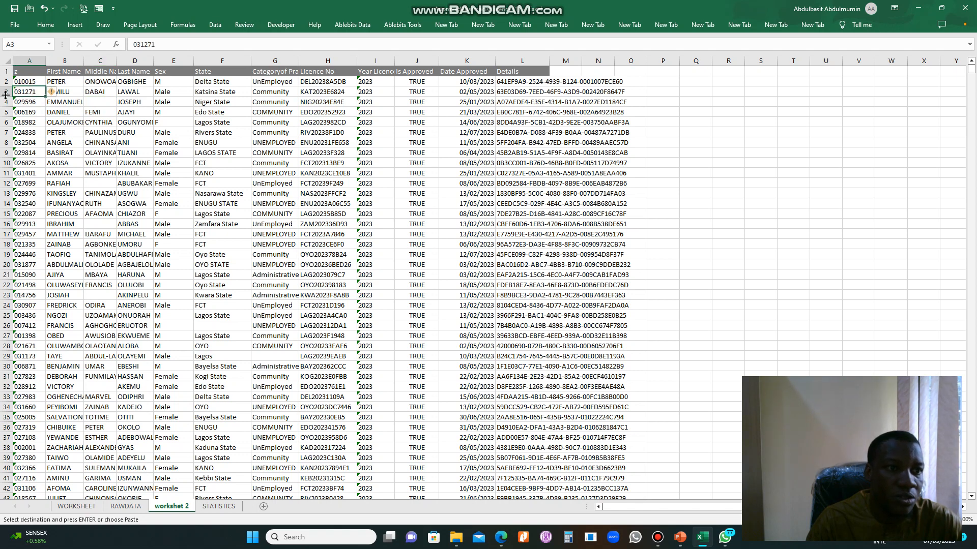
click(6, 92)
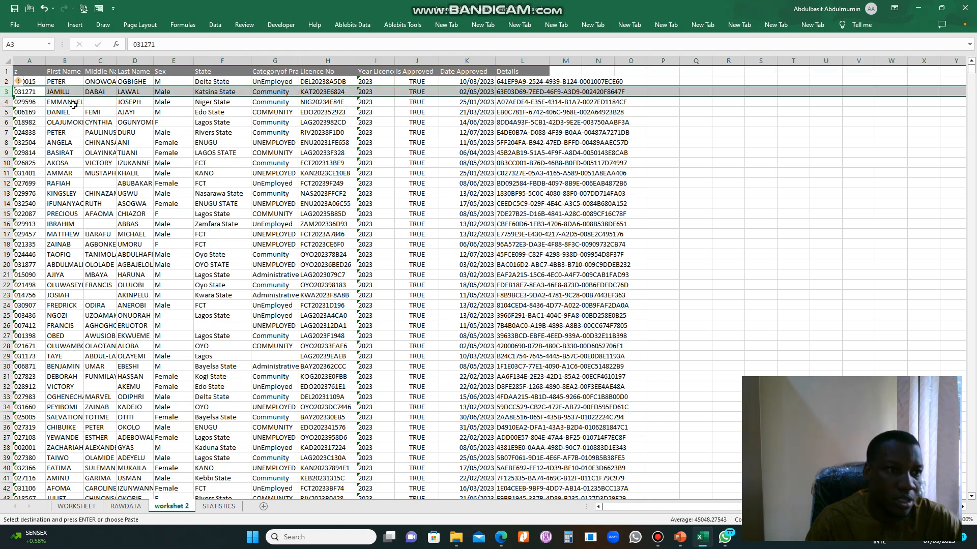
key(Delete)
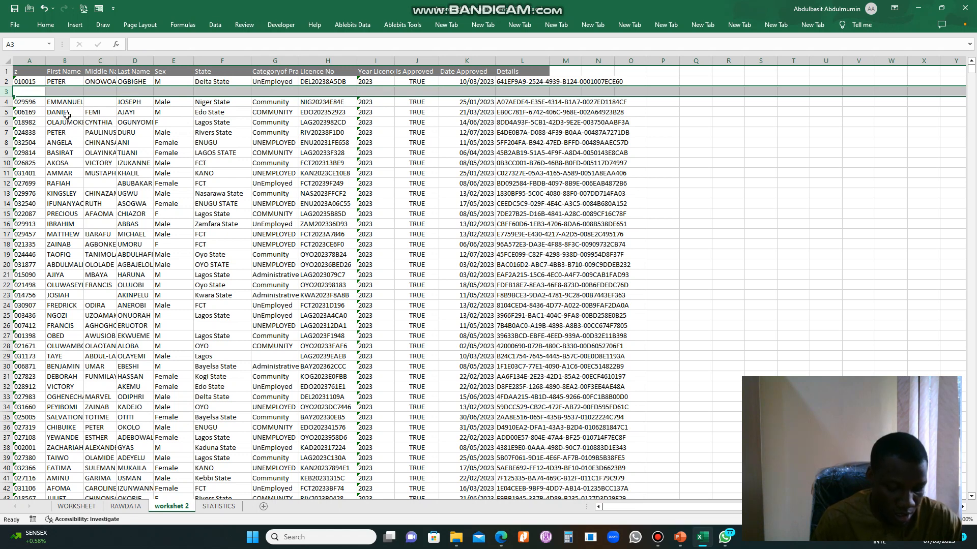
right_click(4, 91)
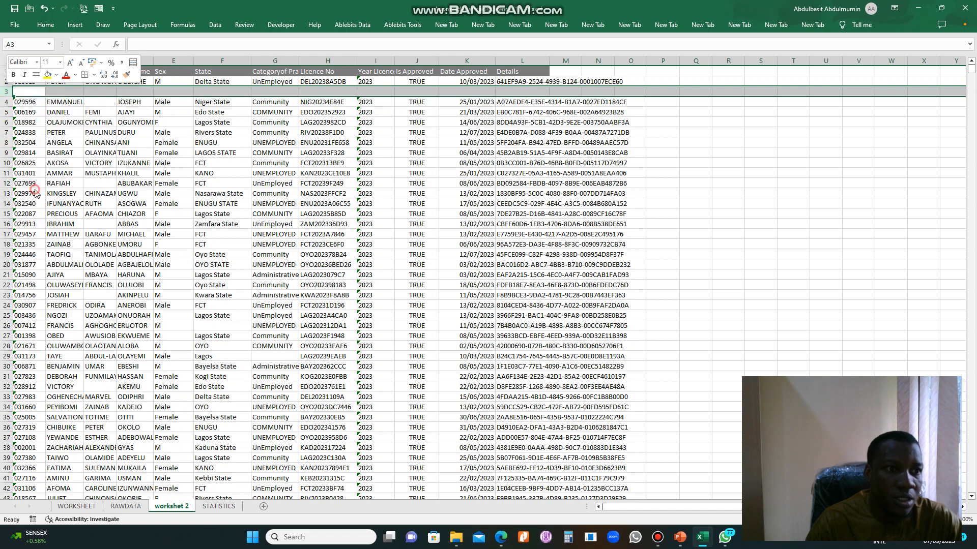
click(35, 192)
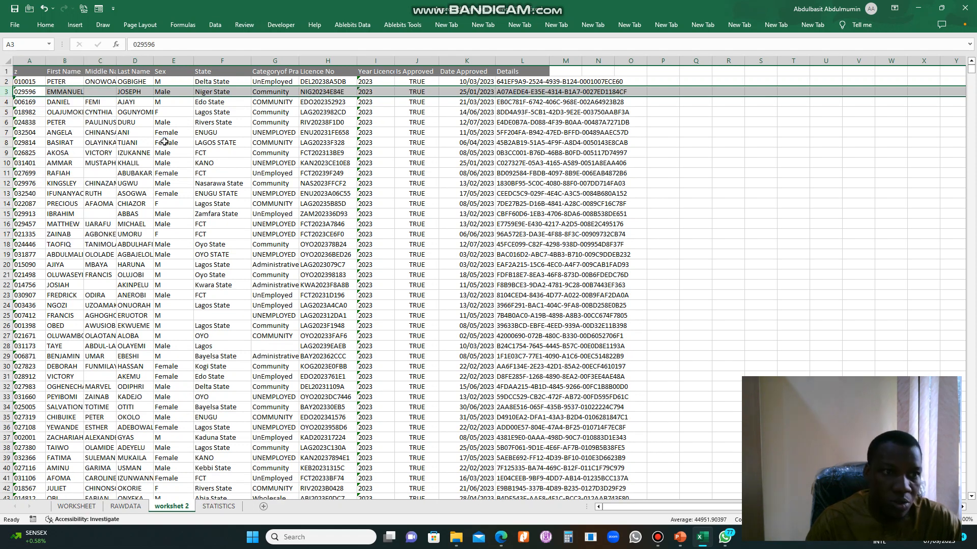
Step: Undo both the deletion and the clearing of row 3
key(ctrl+z)
key(ctrl+z)
click(132, 140)
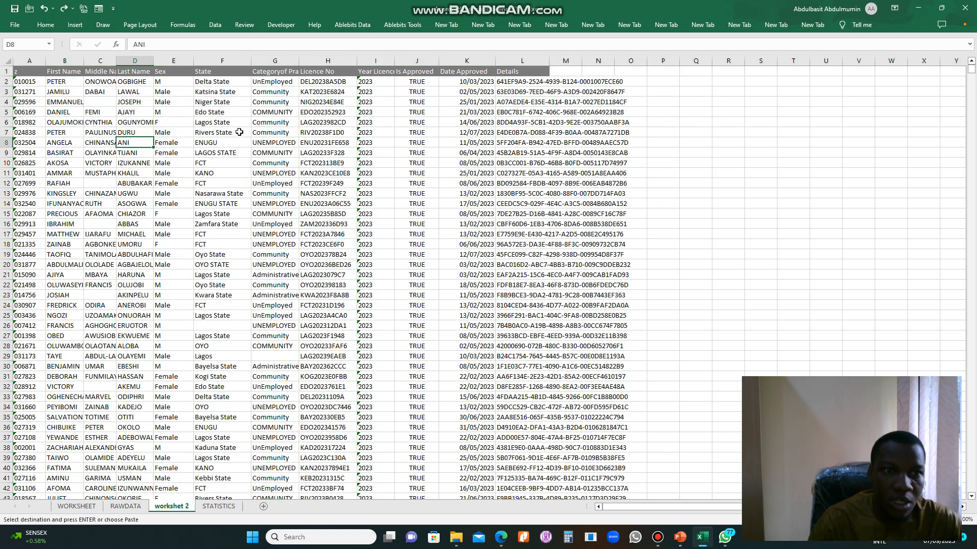
Step: Slightly widen the Details and Date Approved columns
drag(549, 60, 560, 60)
drag(495, 61, 499, 61)
drag(439, 60, 442, 60)
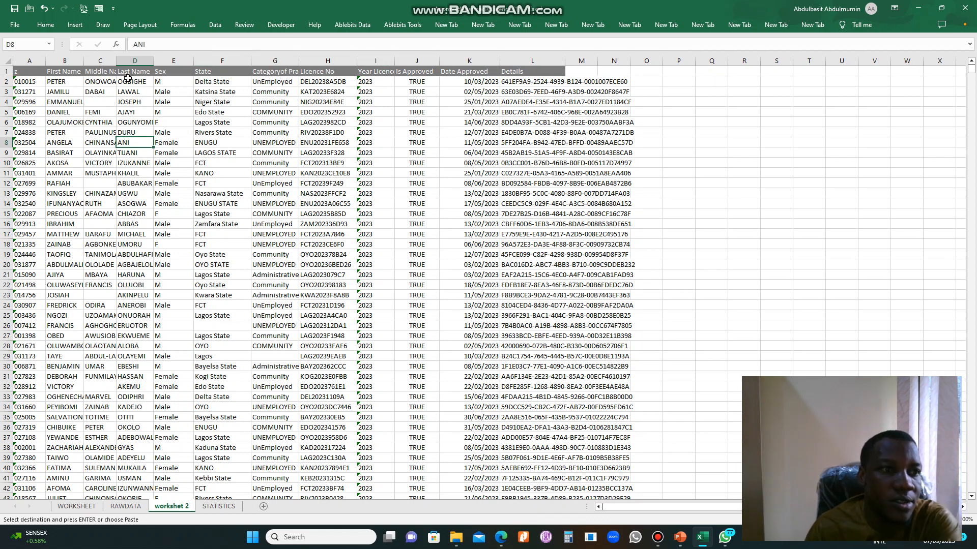
Step: Rename the header in cell A1 to "Reg. No"
double_click(27, 73)
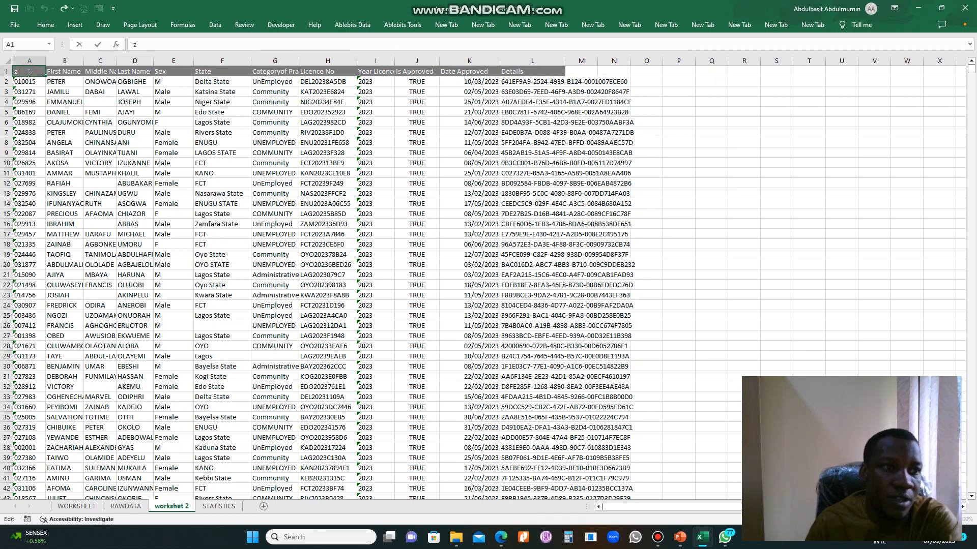
key(BackSpace)
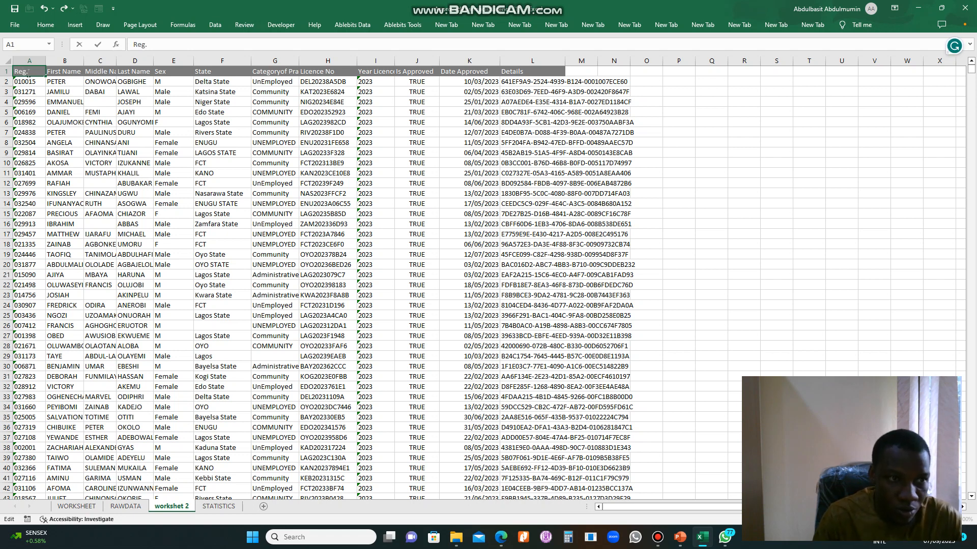
text(Reg. N)
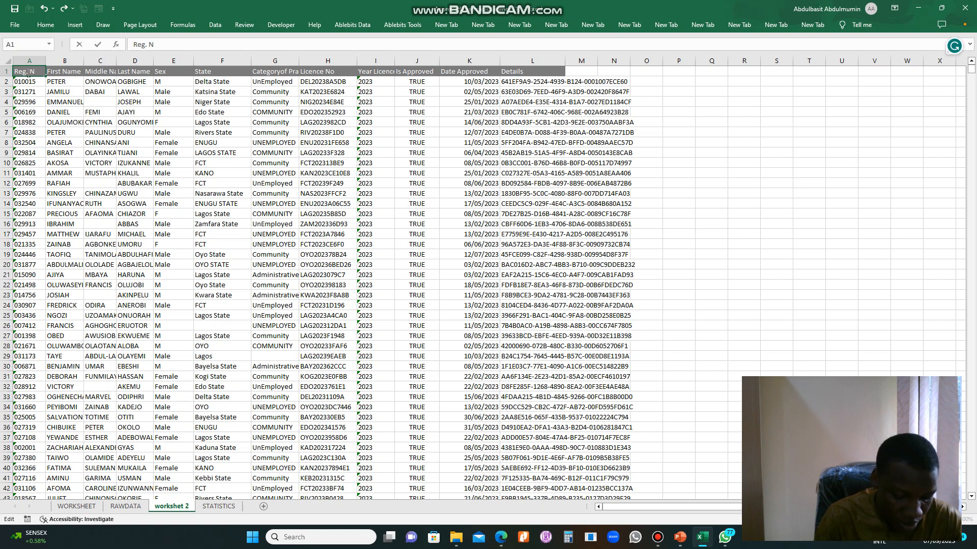
click(102, 103)
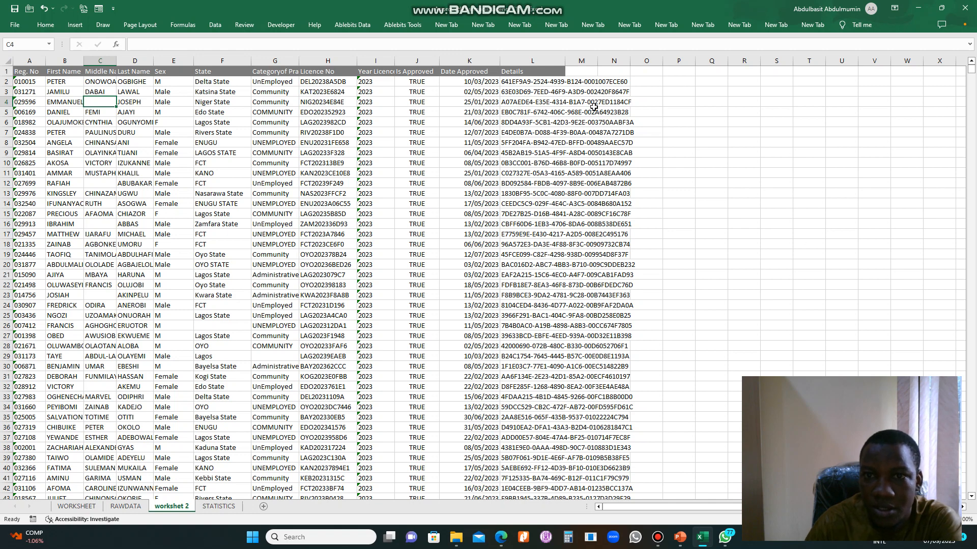
Step: Clear all contents of the Details column, including its header
click(535, 56)
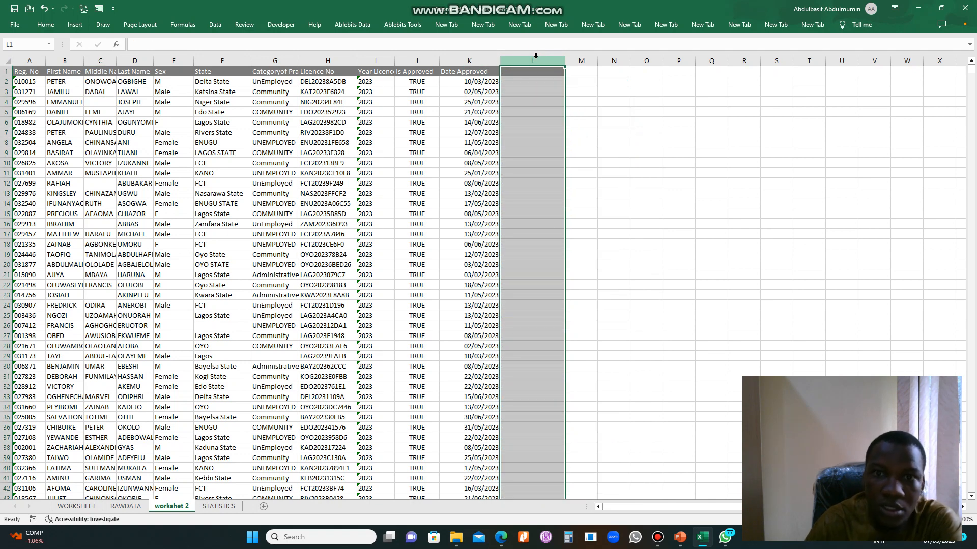
key(Delete)
click(558, 141)
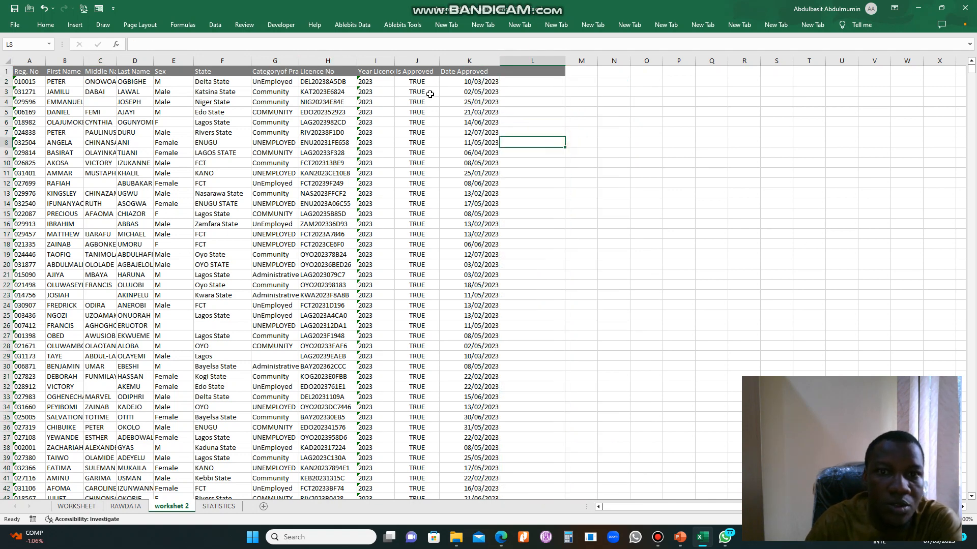
Step: Clear the Is Approved column and delete it from the sheet
click(430, 58)
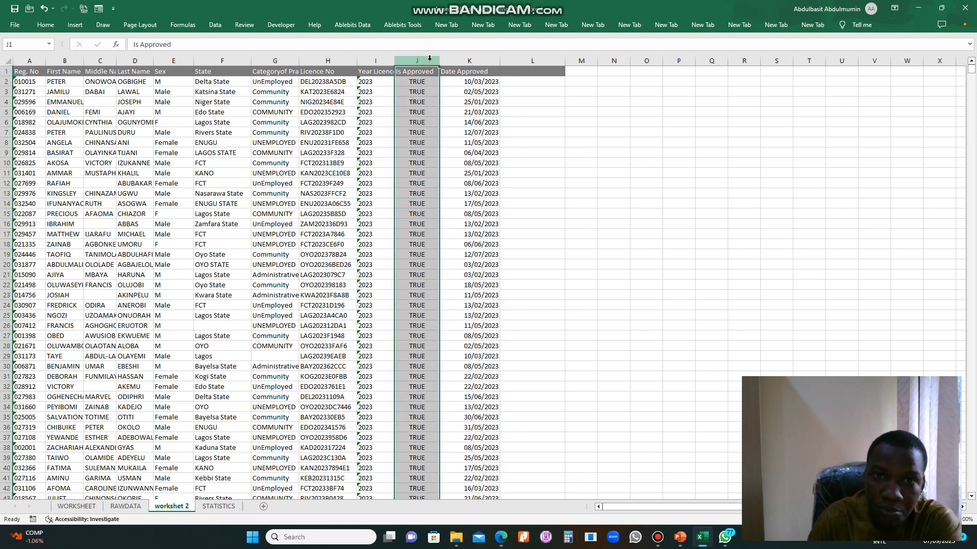
key(Delete)
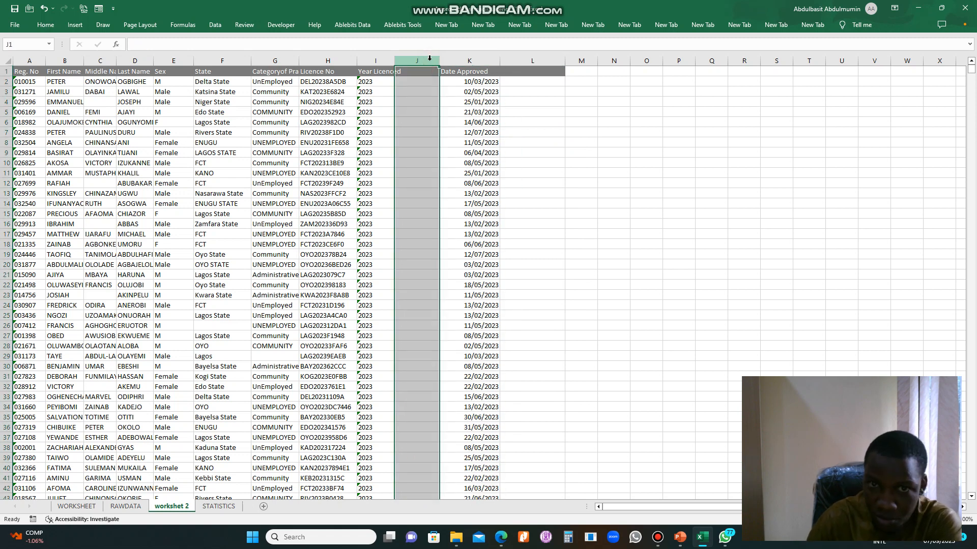
right_click(430, 57)
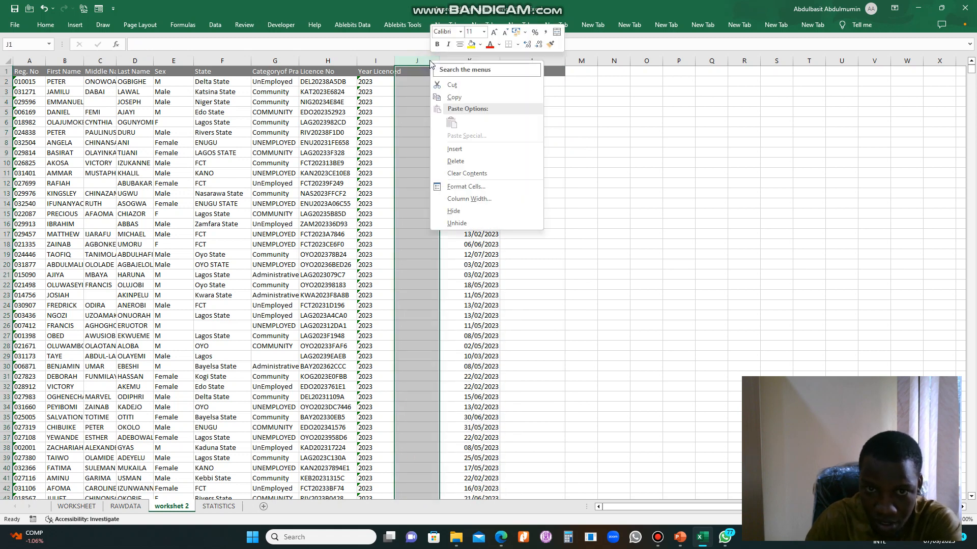
click(452, 165)
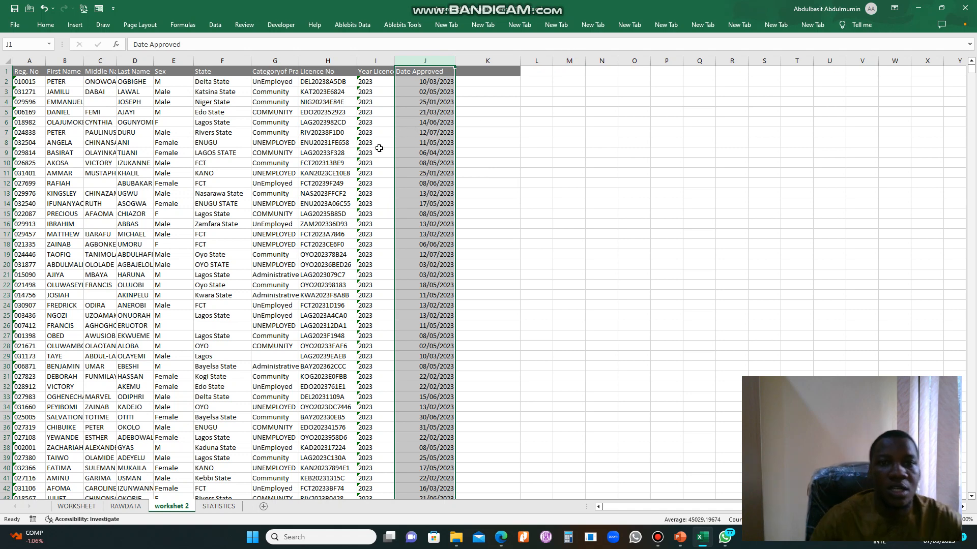
Step: Clear the Year Licenced column and delete it from the sheet
click(546, 123)
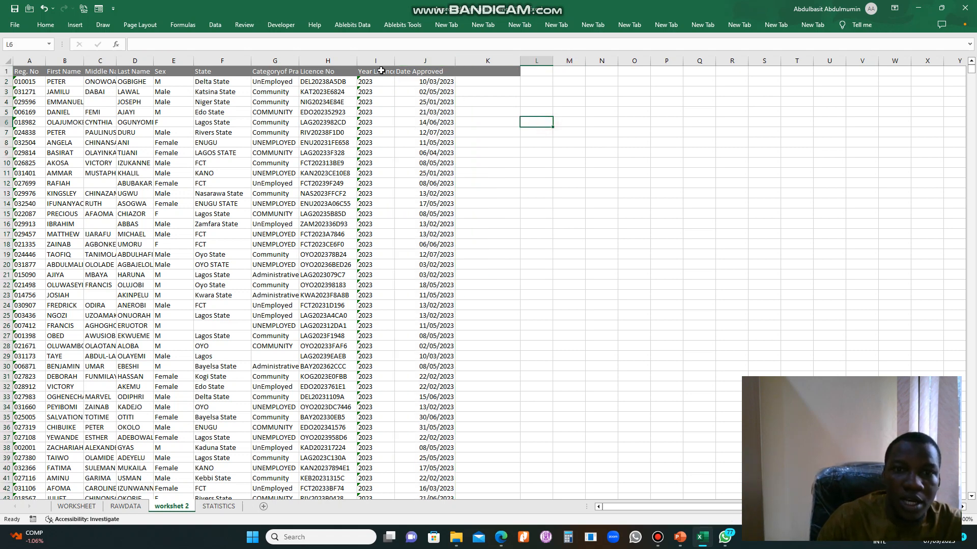
click(388, 56)
key(Delete)
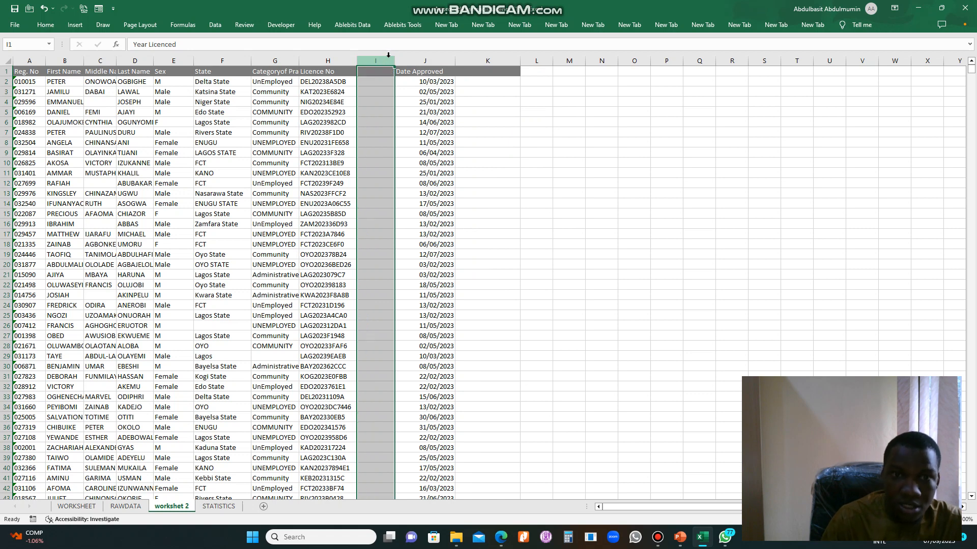
right_click(389, 57)
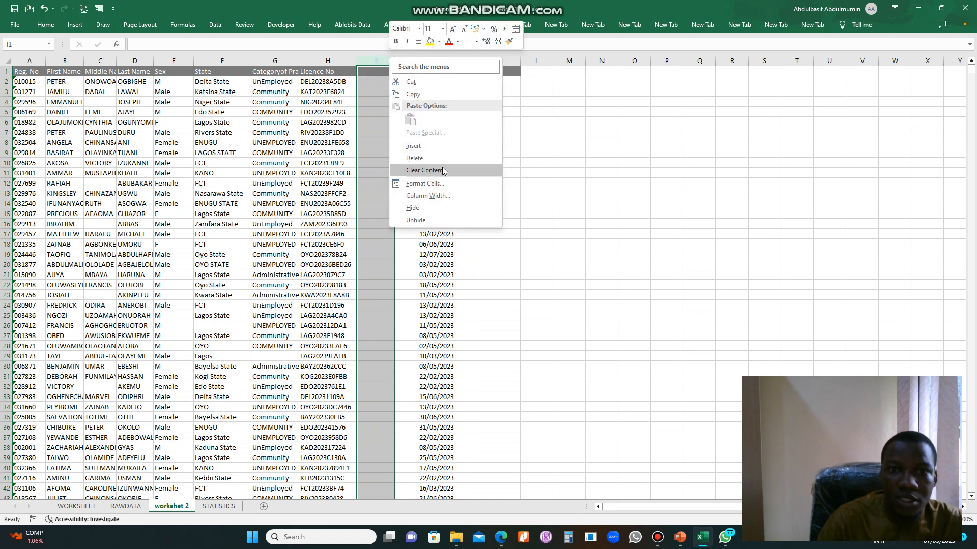
click(493, 159)
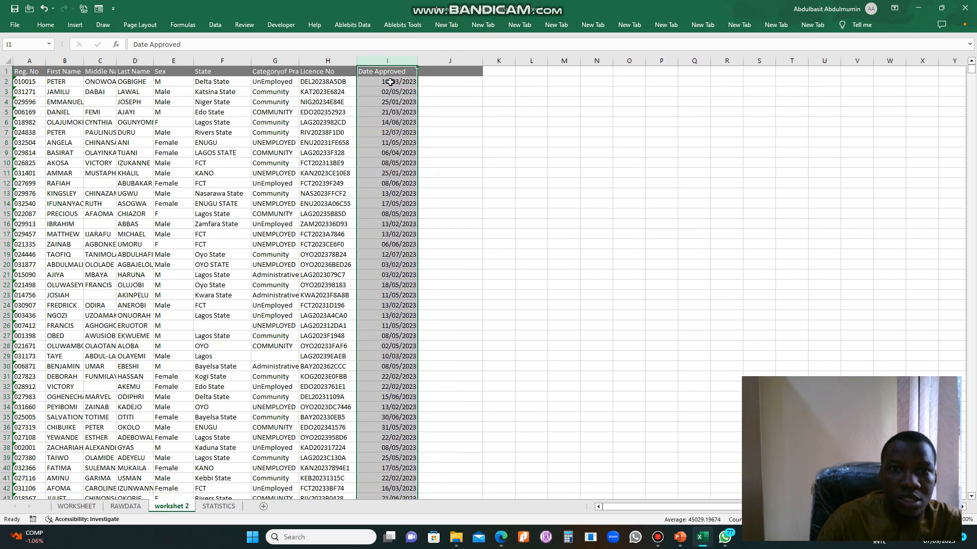
click(449, 172)
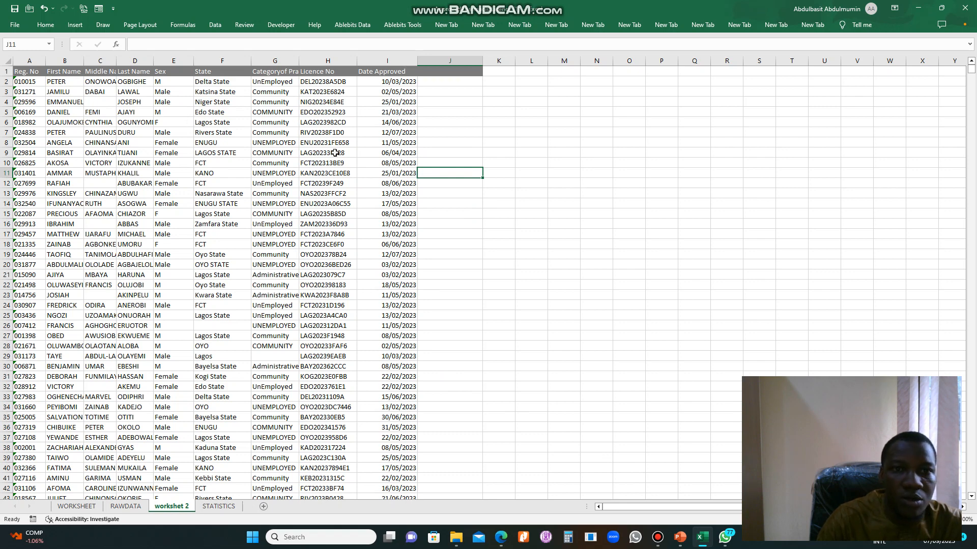
Step: Switch to PowerPoint to check the list of data cleaning steps, and return to the Excel workbook
key(alt+Tab)
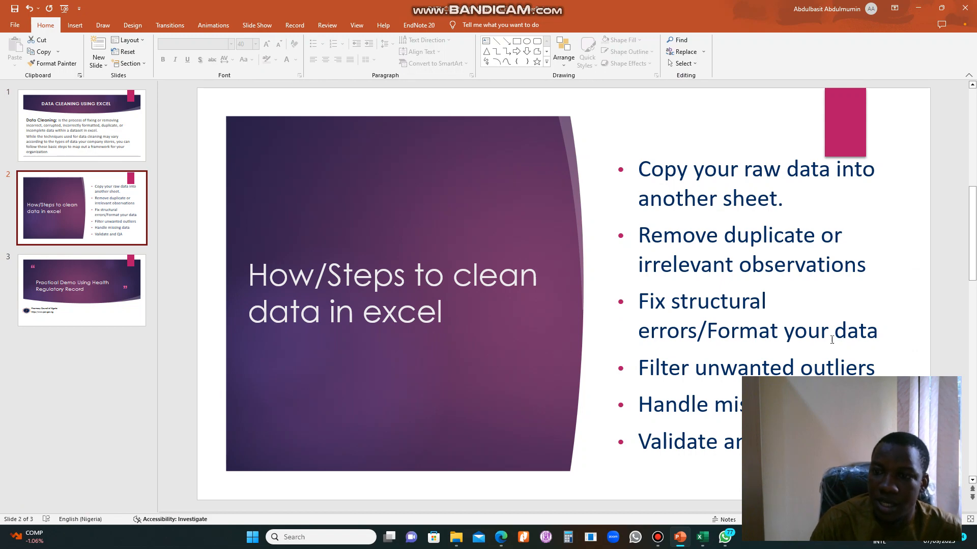
key(alt+Tab)
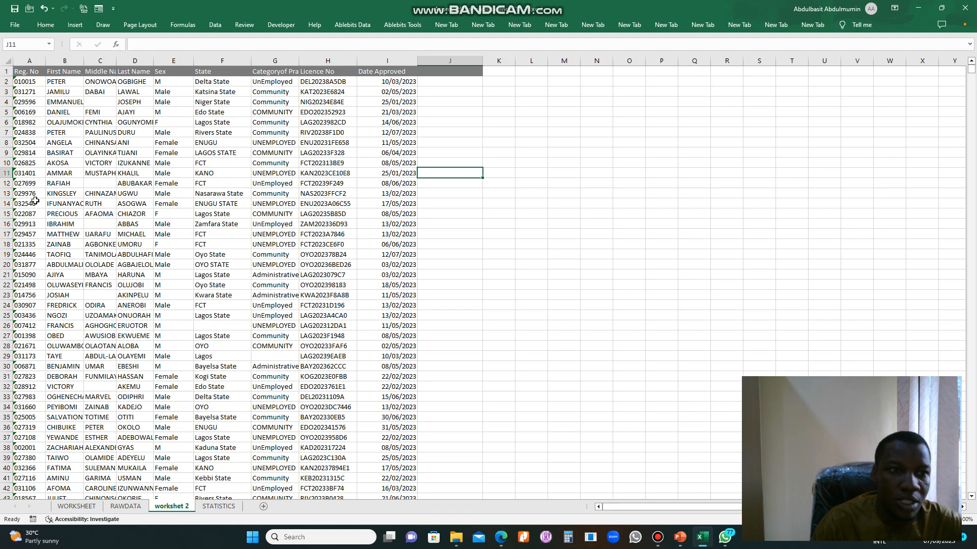
Step: Widen the First Name, Middle Name and Last Name columns to fit their entries better
double_click(154, 60)
drag(116, 60, 87, 60)
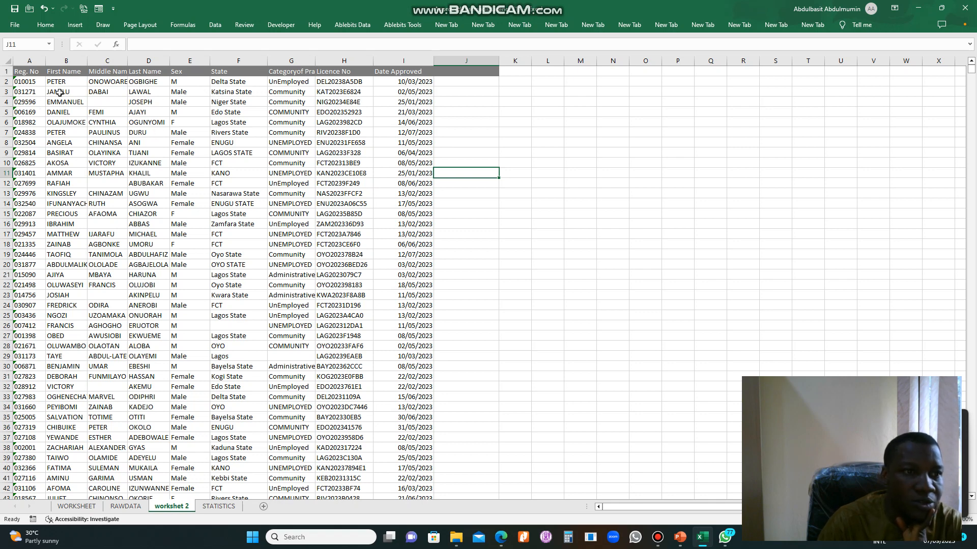
drag(88, 60, 94, 60)
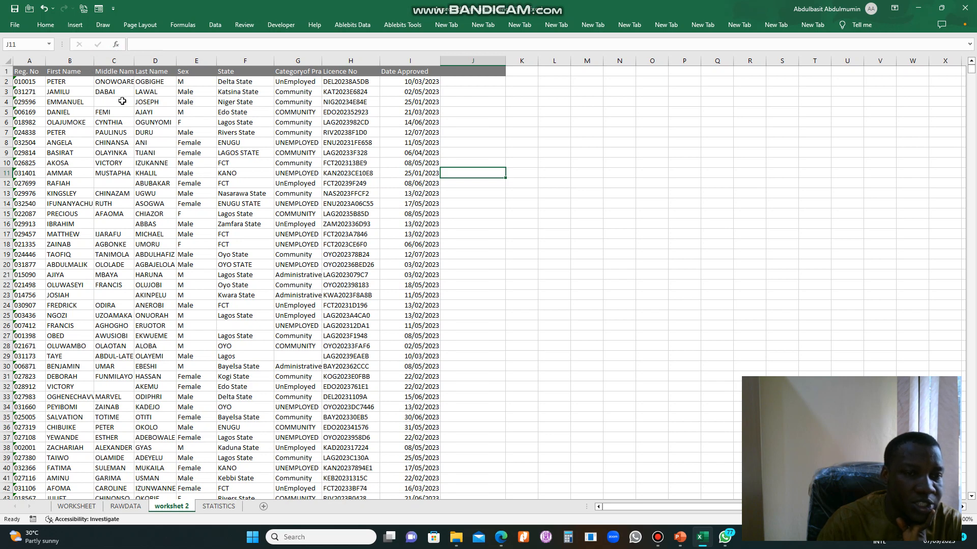
drag(134, 60, 183, 63)
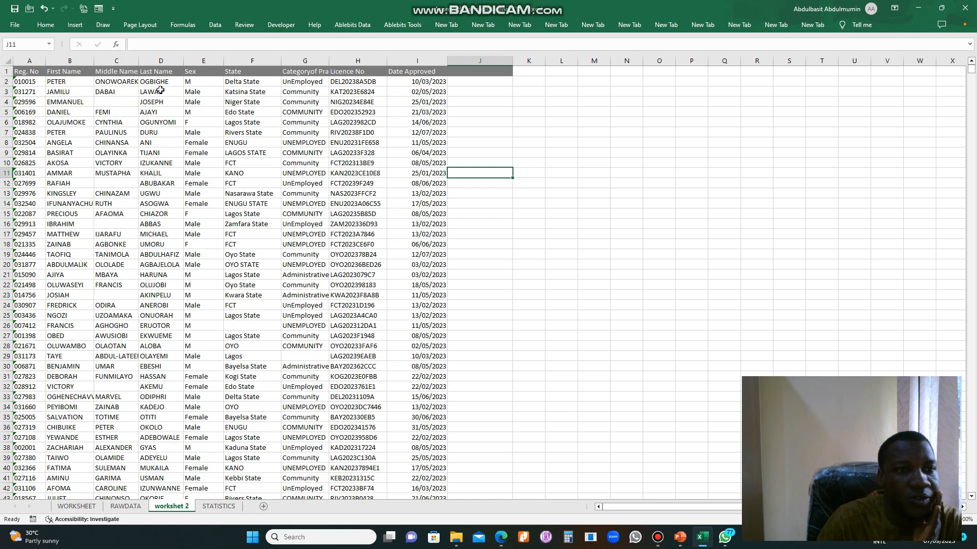
Step: Insert a blank column before the Sex column and give it the header "Name"
click(201, 61)
right_click(196, 64)
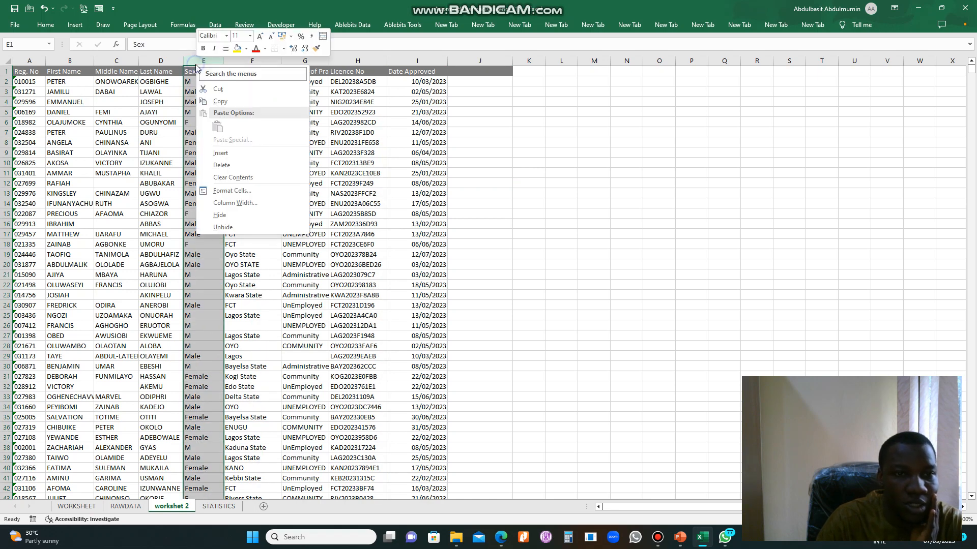
click(224, 153)
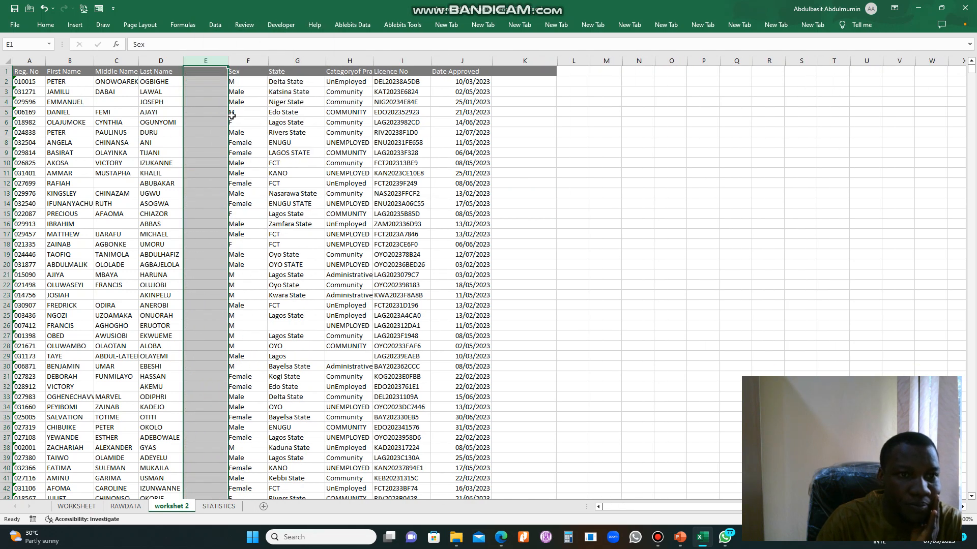
click(199, 81)
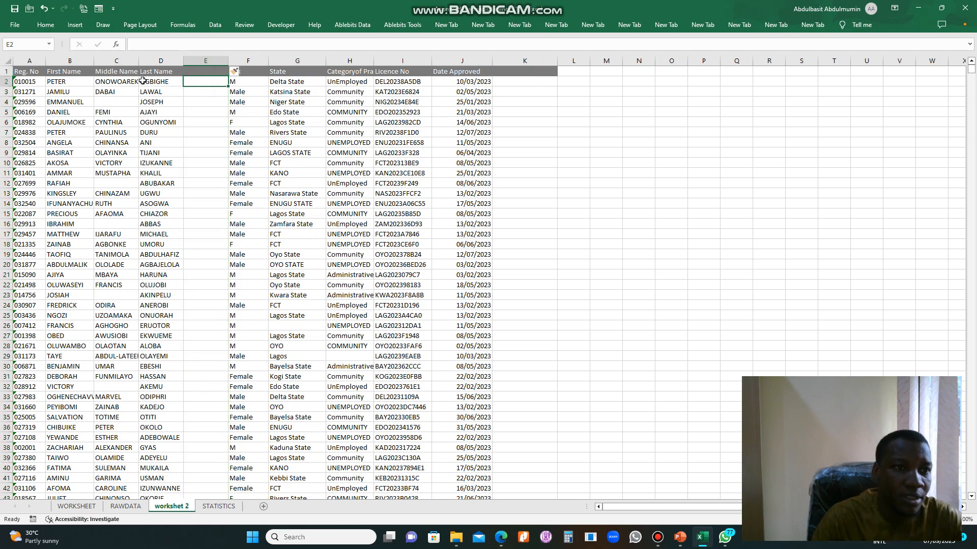
click(205, 61)
click(205, 72)
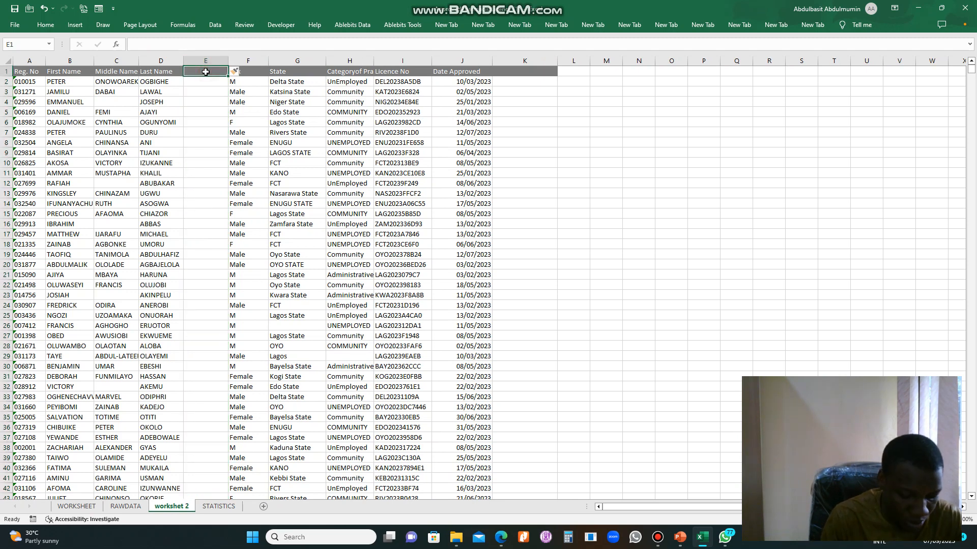
text(Name)
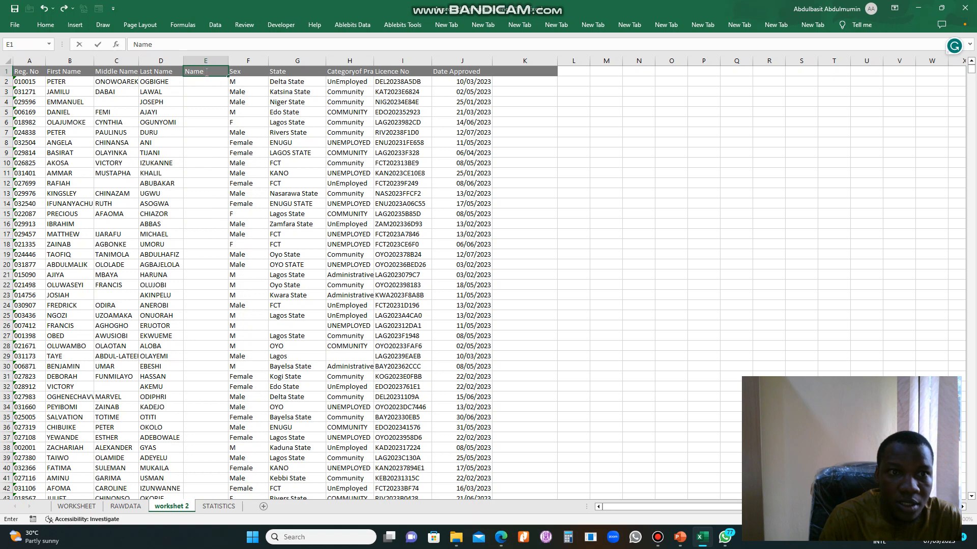
key(Return)
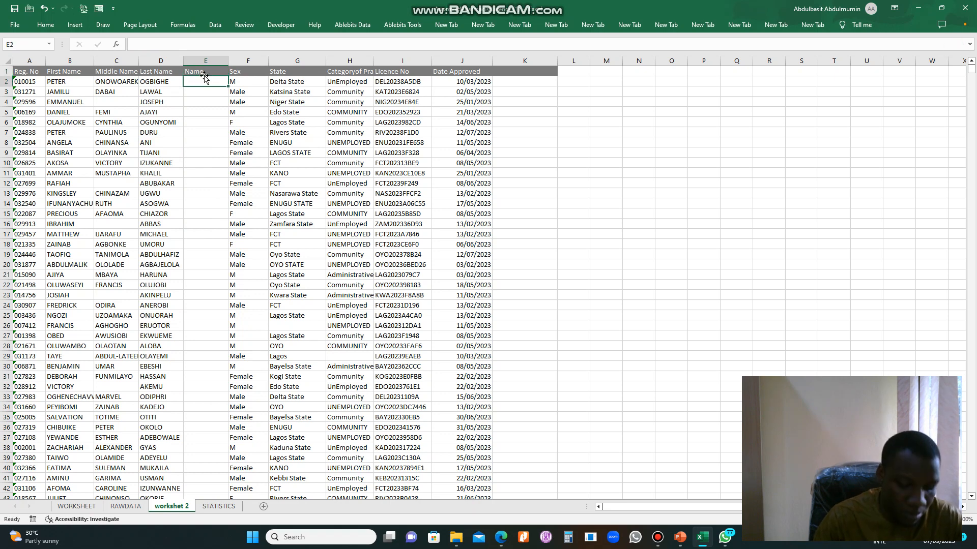
Step: Enter the formula =CONCAT(B2, "") in cell E2, referencing the first name
text(=)
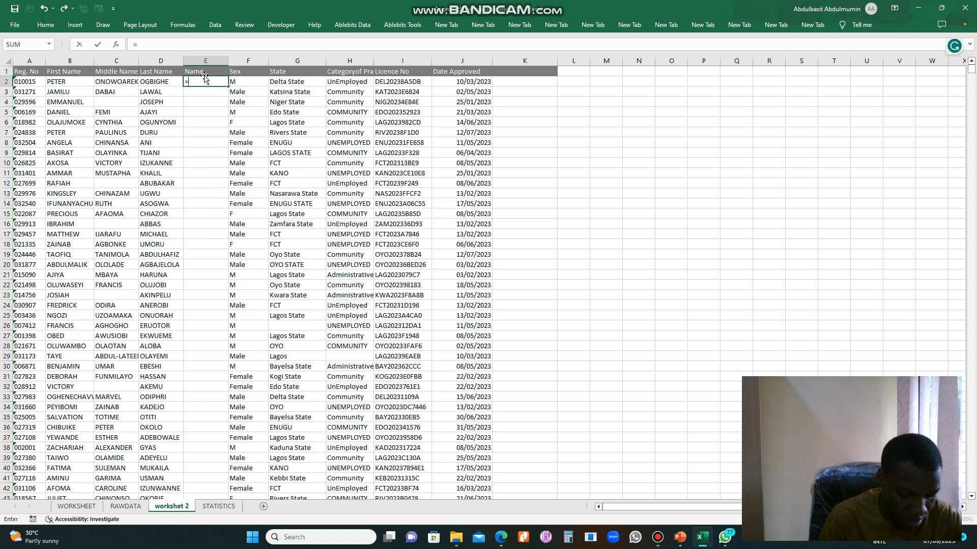
text(conc)
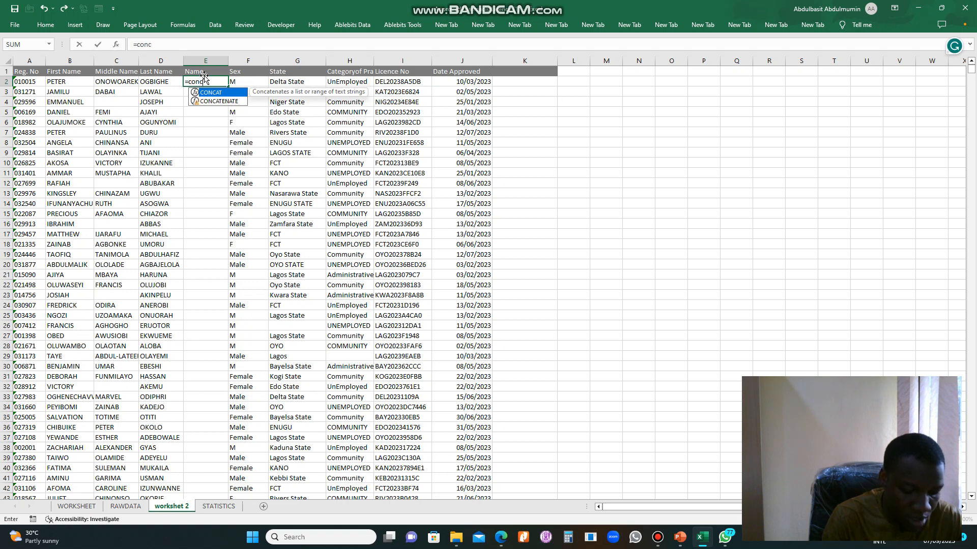
text(at()
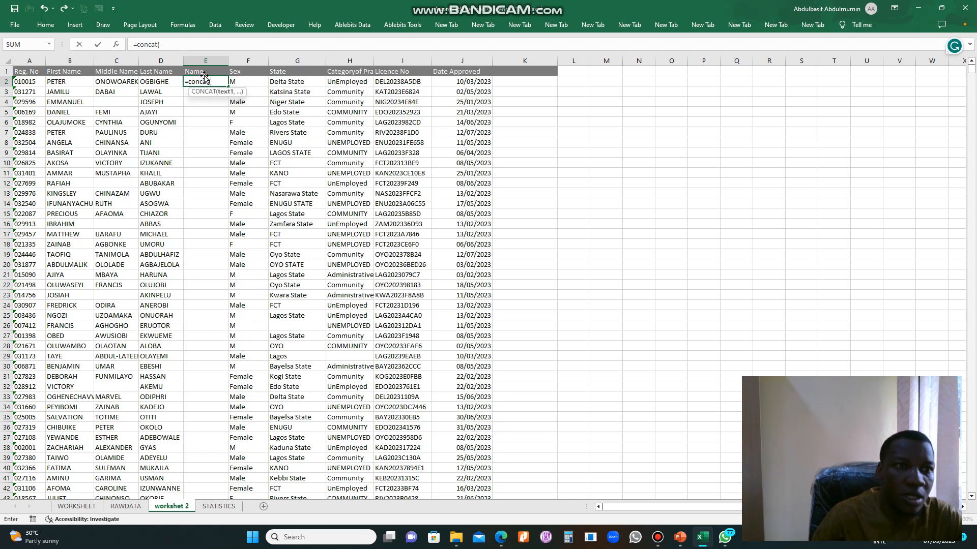
click(64, 80)
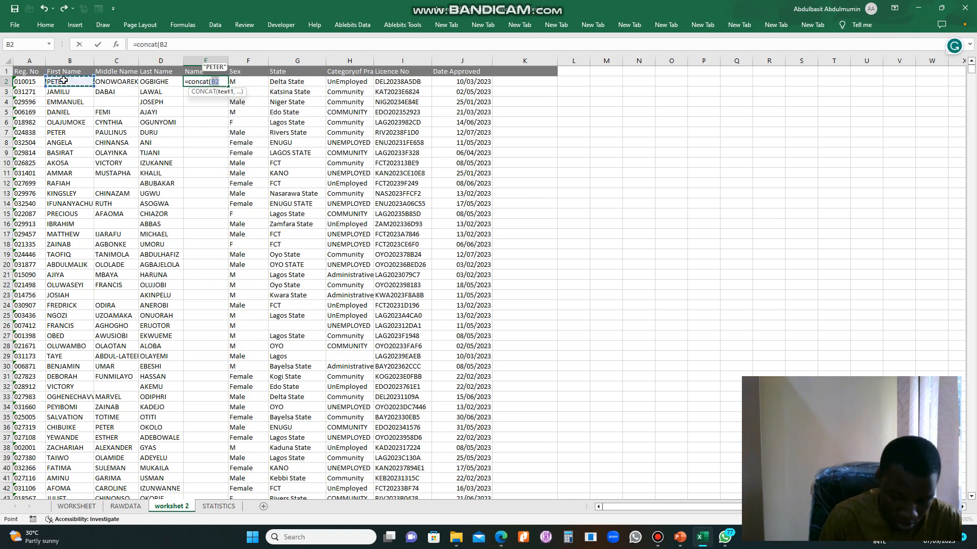
text(,)
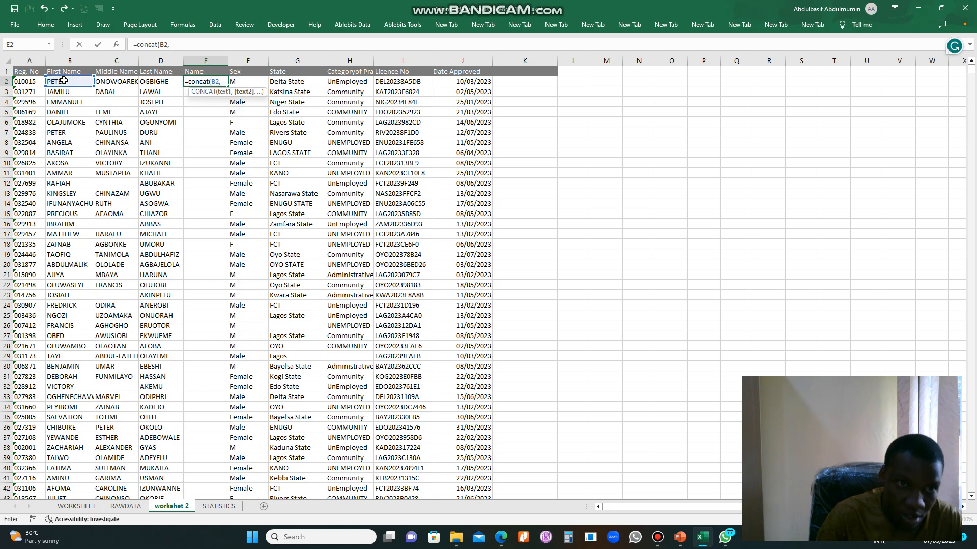
text( "")
key(Left)
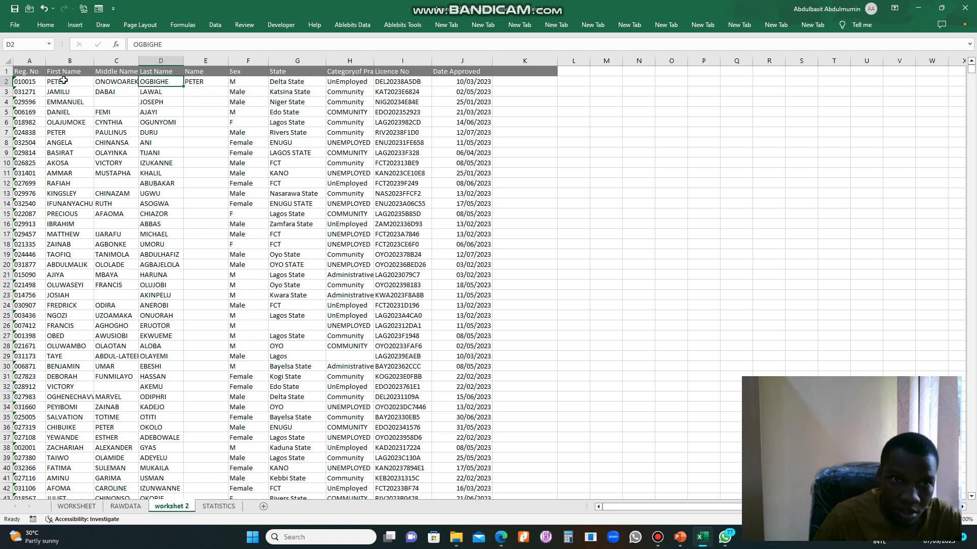
Step: Extend the E2 formula with a space and the middle name so it reads =CONCAT(B2, " ",C2, "")
click(214, 83)
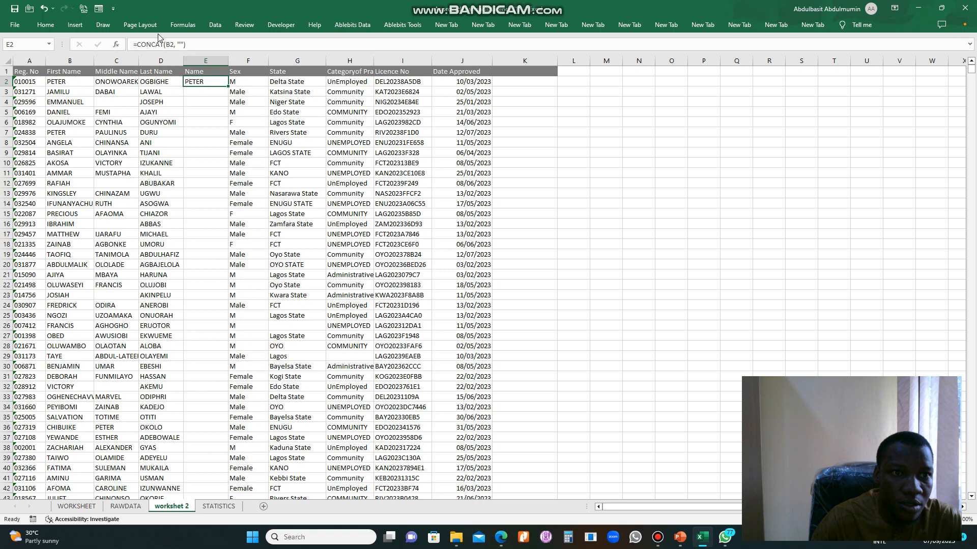
click(180, 44)
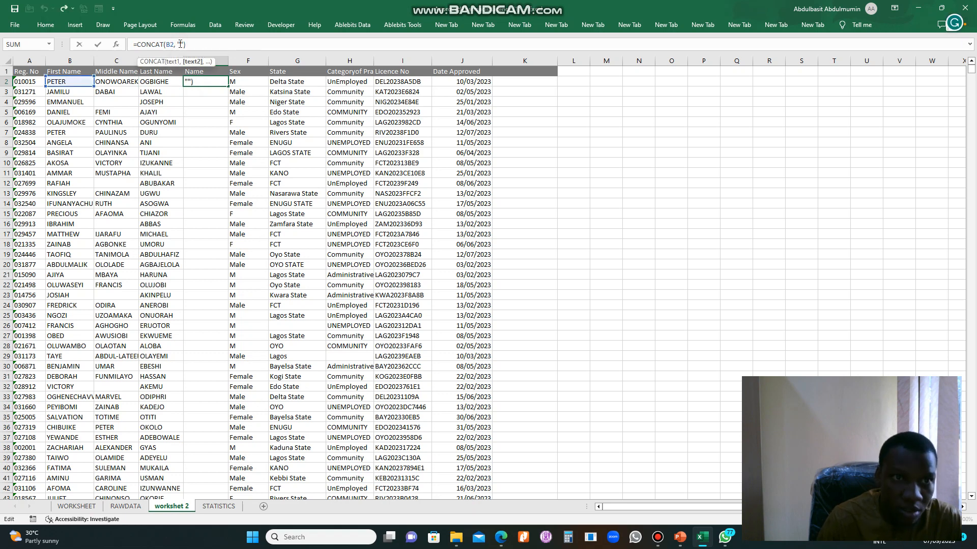
key(End)
click(180, 44)
text(,)
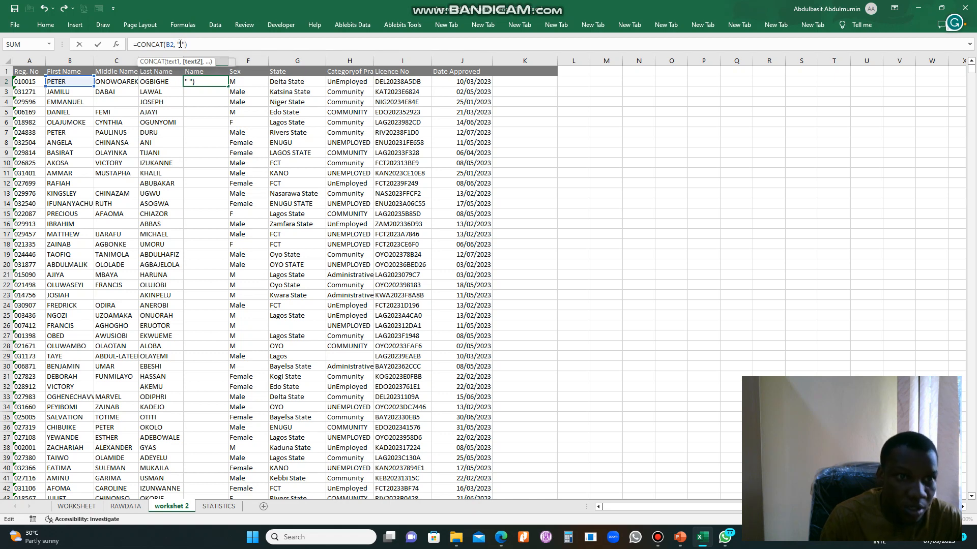
click(128, 81)
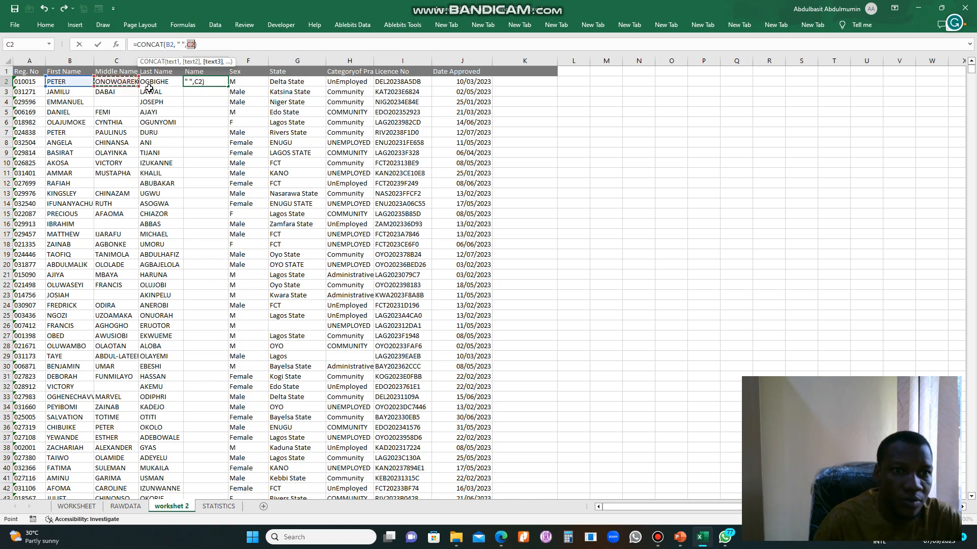
text(,)
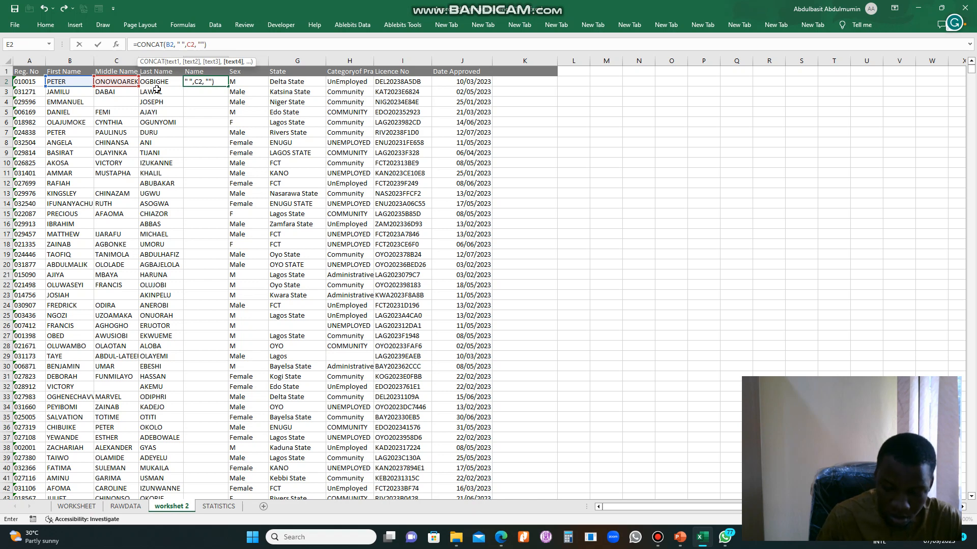
key(Left)
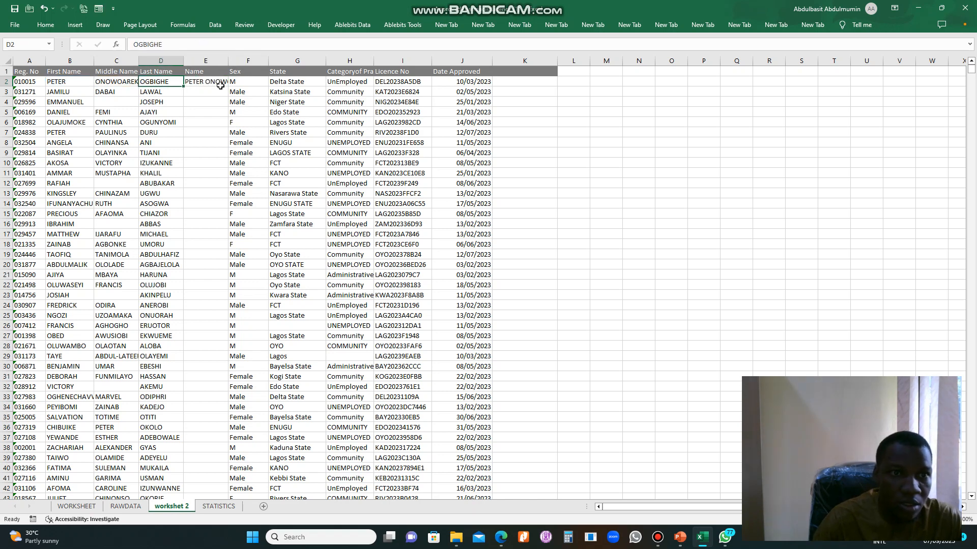
Step: Try to add a space and the last name to the E2 formula as =CONCAT(B2, " ",C2, " ", D2 "")
click(220, 86)
click(201, 44)
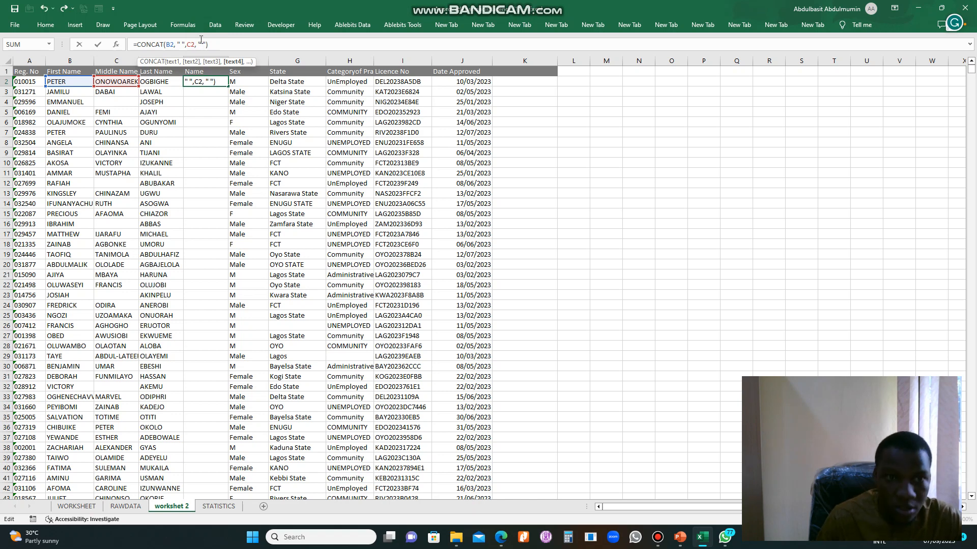
text(,)
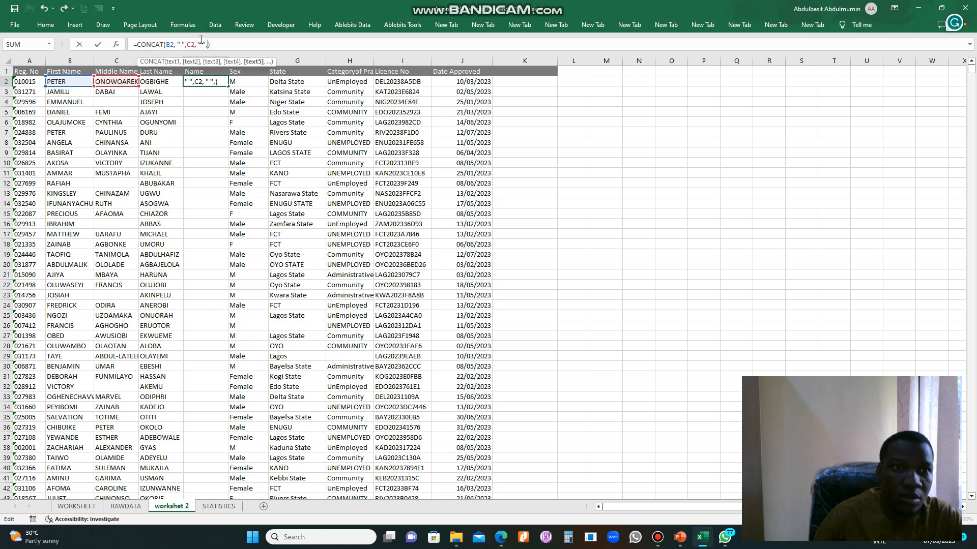
click(159, 82)
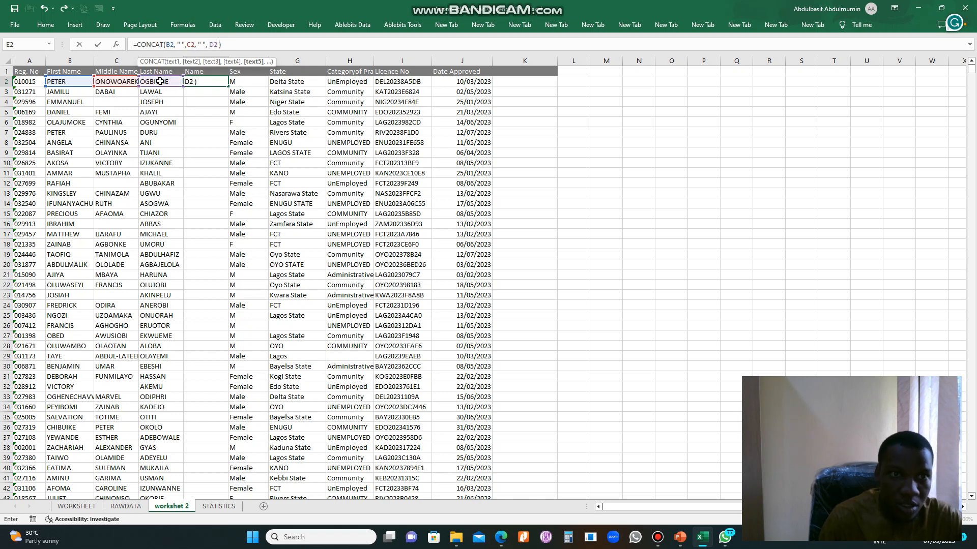
text("")
key(Return)
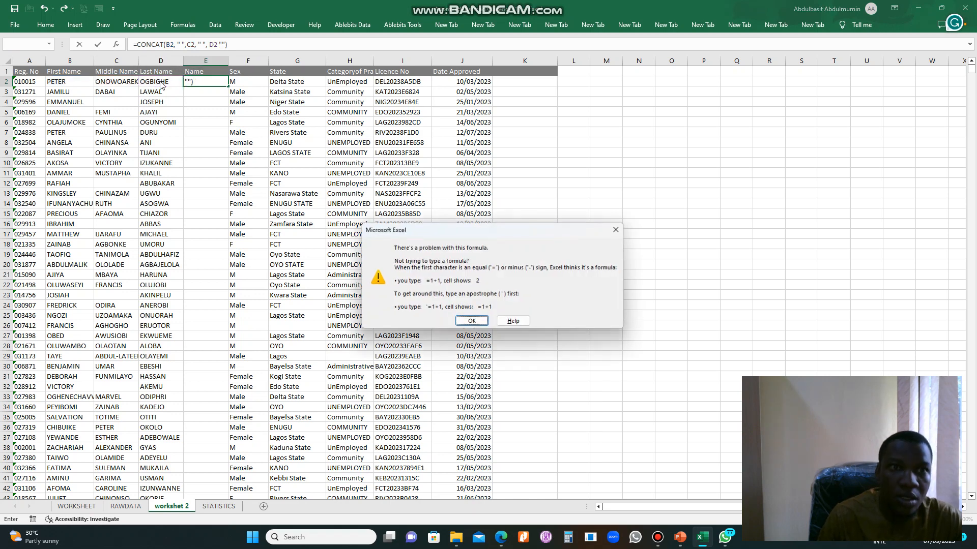
Step: Correct the E2 formula to =CONCAT(B2, " ",C2, " ", D2 ," ") by adding the missing comma and space
click(618, 229)
click(222, 43)
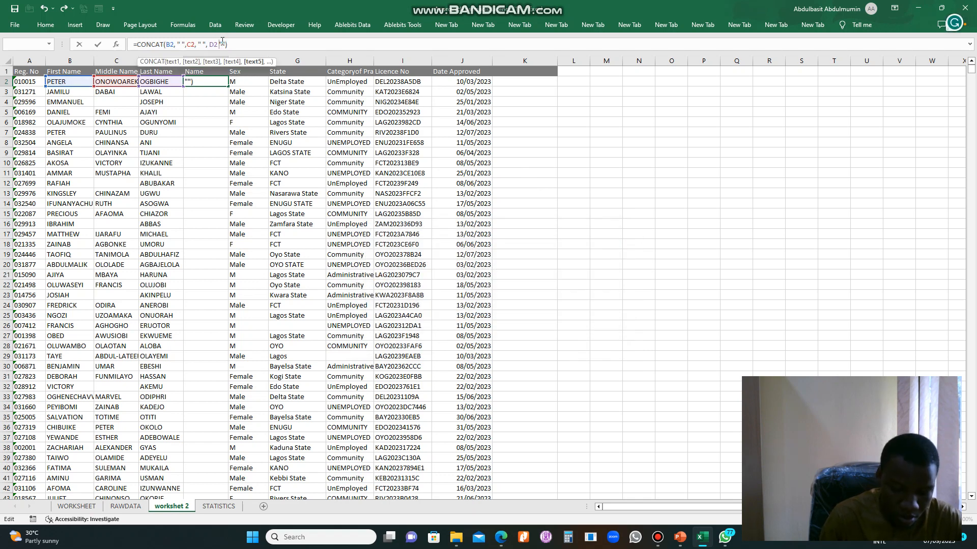
text(,)
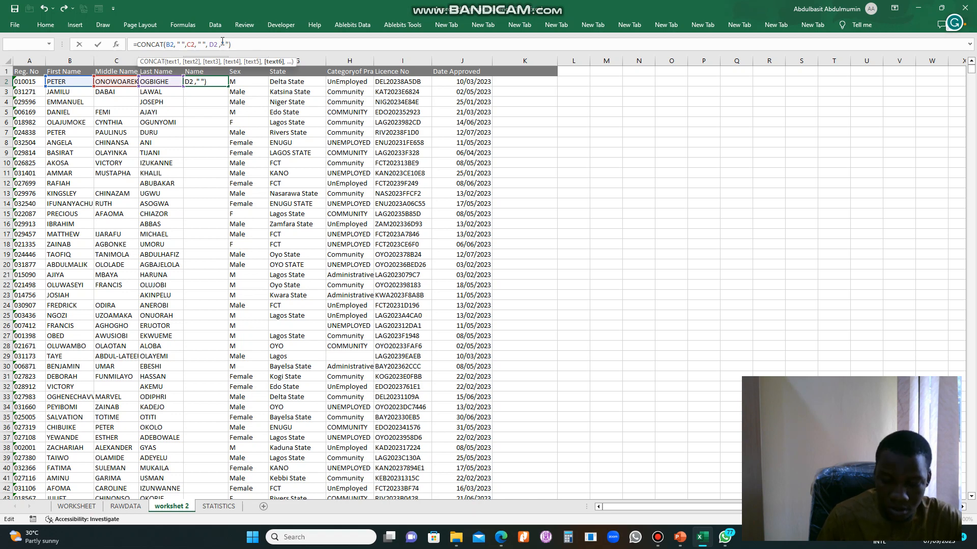
key(Return)
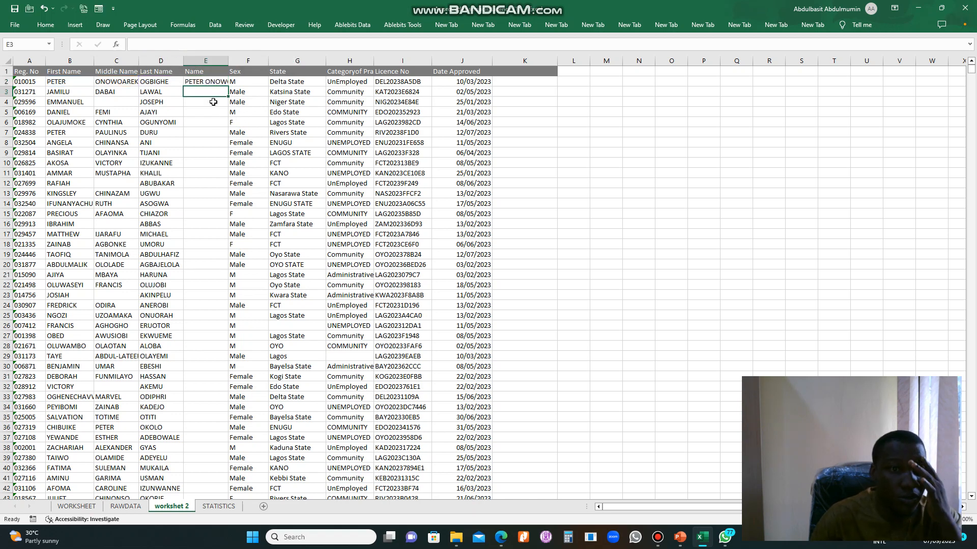
Step: Widen column E and fill the E2 CONCAT formula down the whole Name column
drag(228, 57, 296, 58)
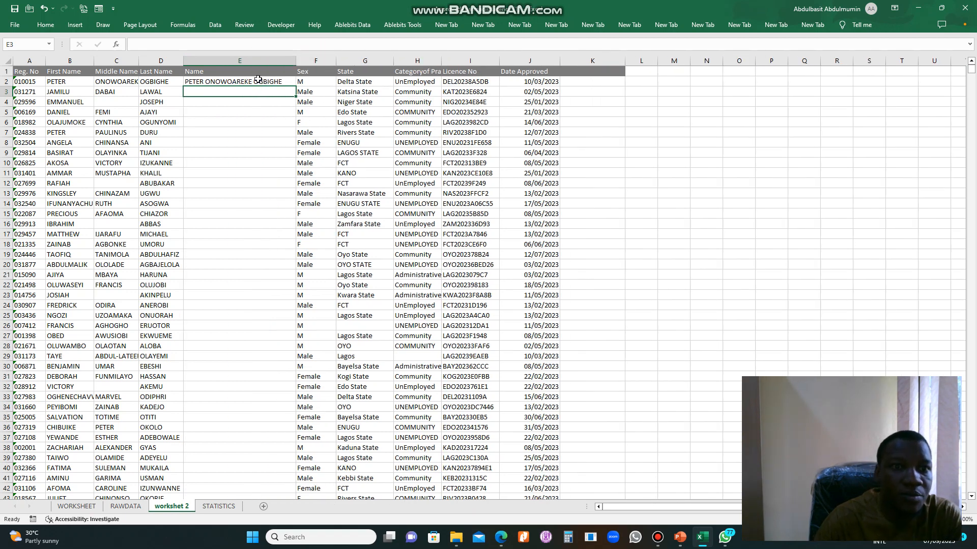
click(259, 79)
click(223, 74)
click(226, 82)
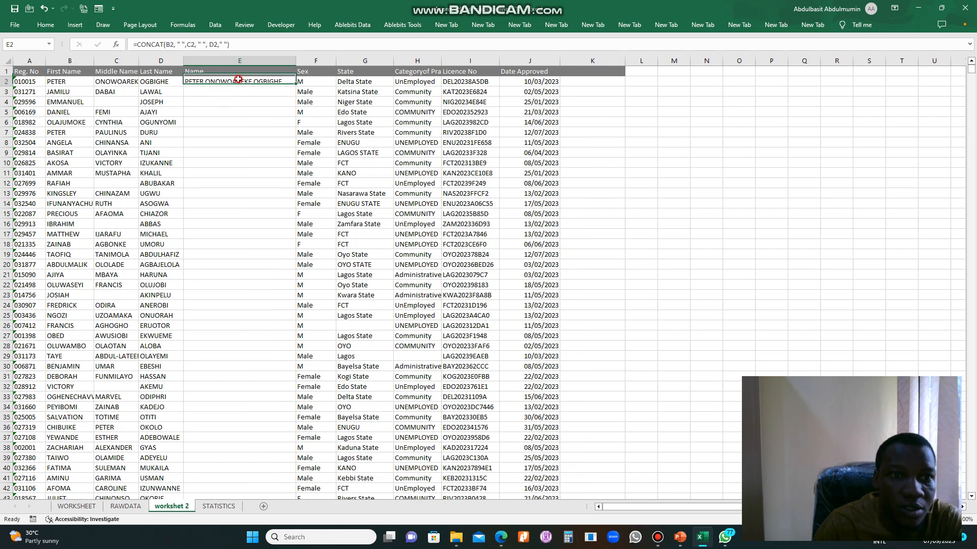
double_click(295, 86)
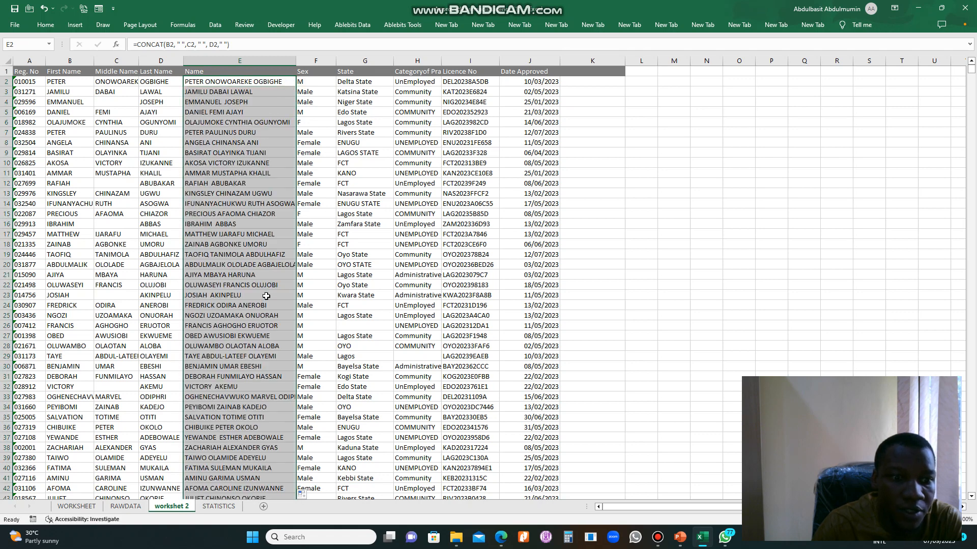
Step: Copy the combined Name column E into column K as values only and widen column K
right_click(259, 62)
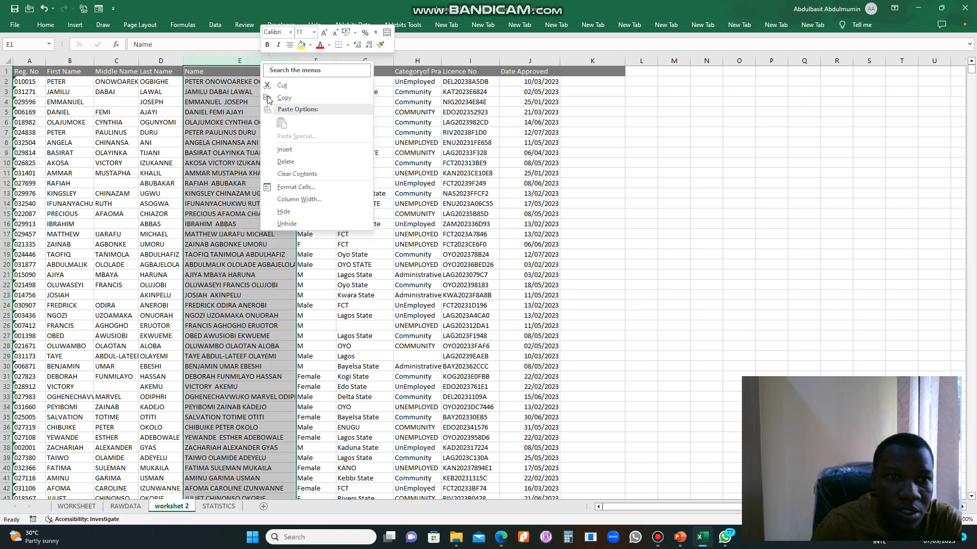
click(285, 97)
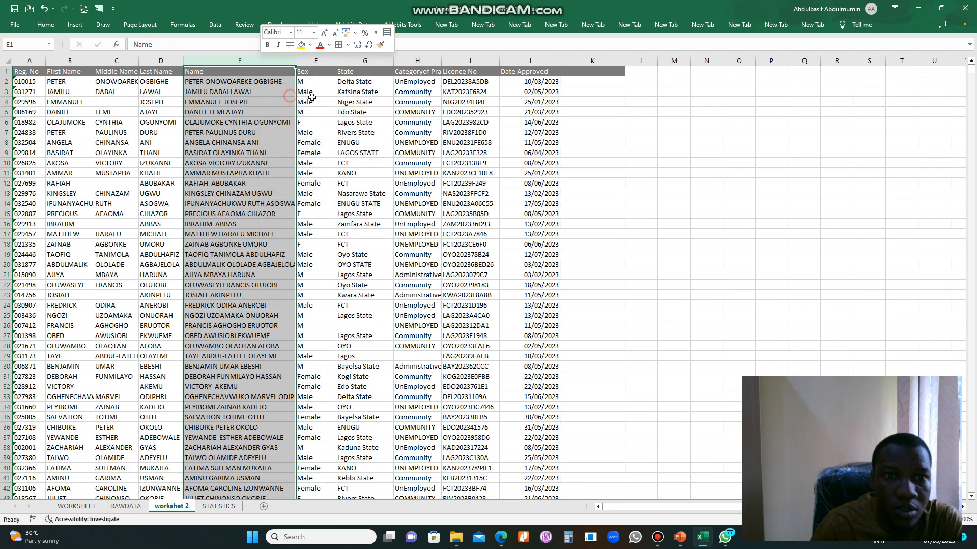
click(591, 60)
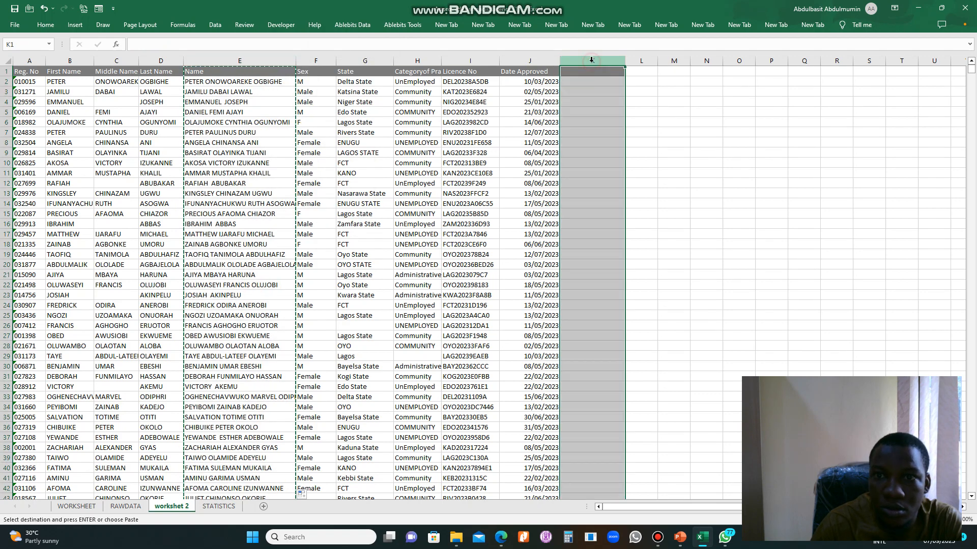
key(ctrl+v)
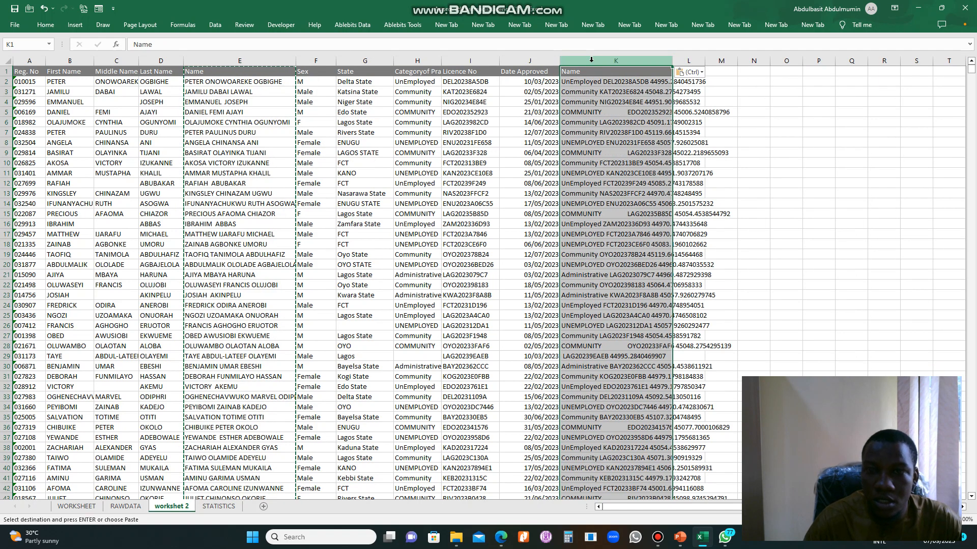
key(ctrl+z)
right_click(591, 60)
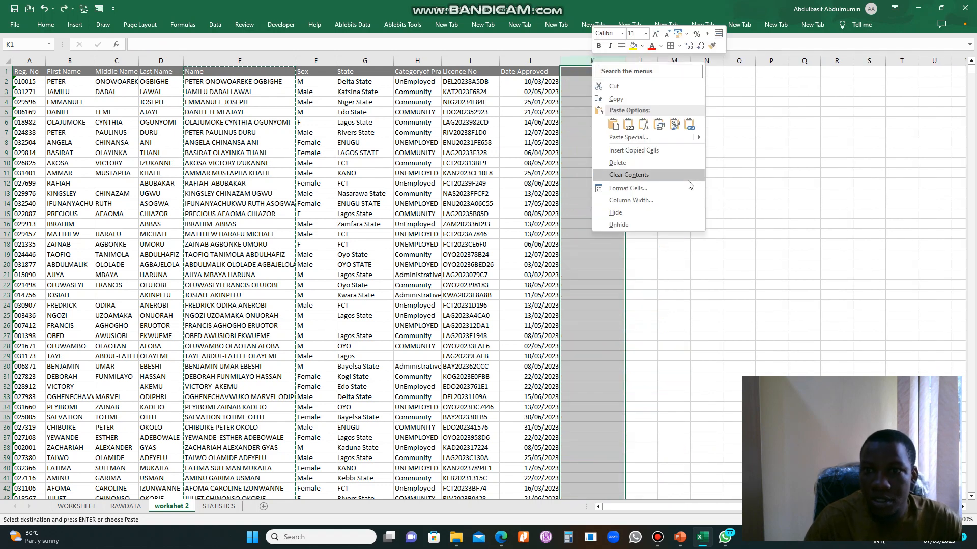
click(629, 125)
click(701, 121)
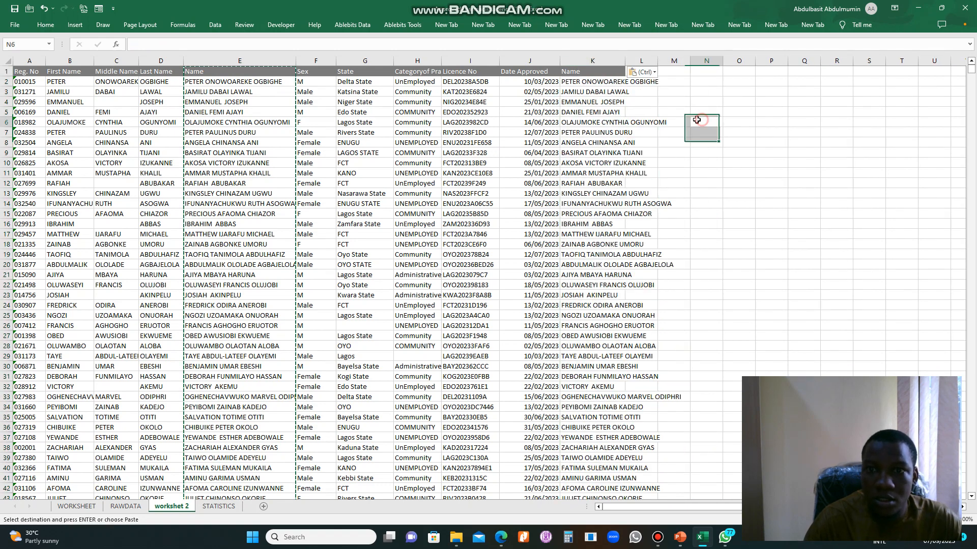
drag(625, 58, 656, 58)
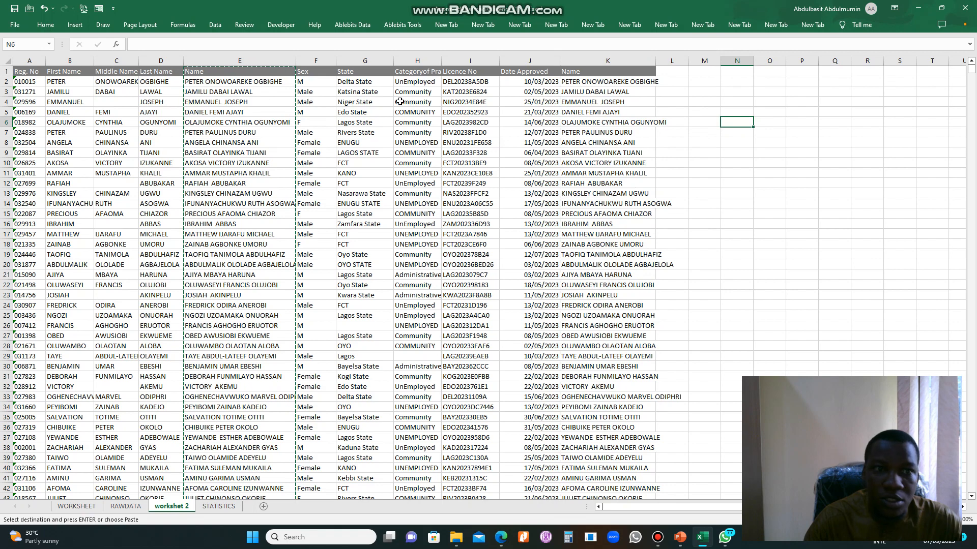
Step: Check the combined names down to the last data row and delete columns B to E holding the separate names and the formula-based Name column
click(248, 82)
key(ctrl+Down)
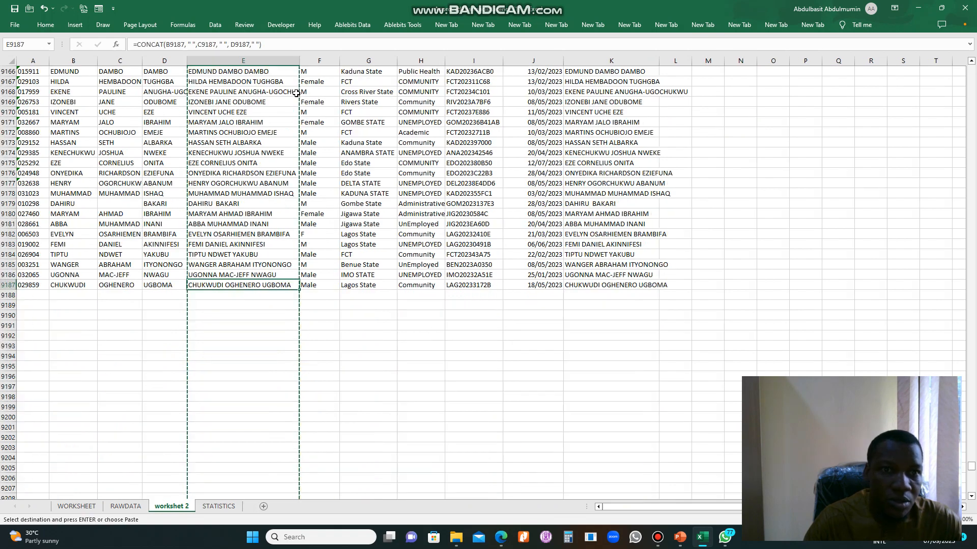
scroll(963, 189, up, 8)
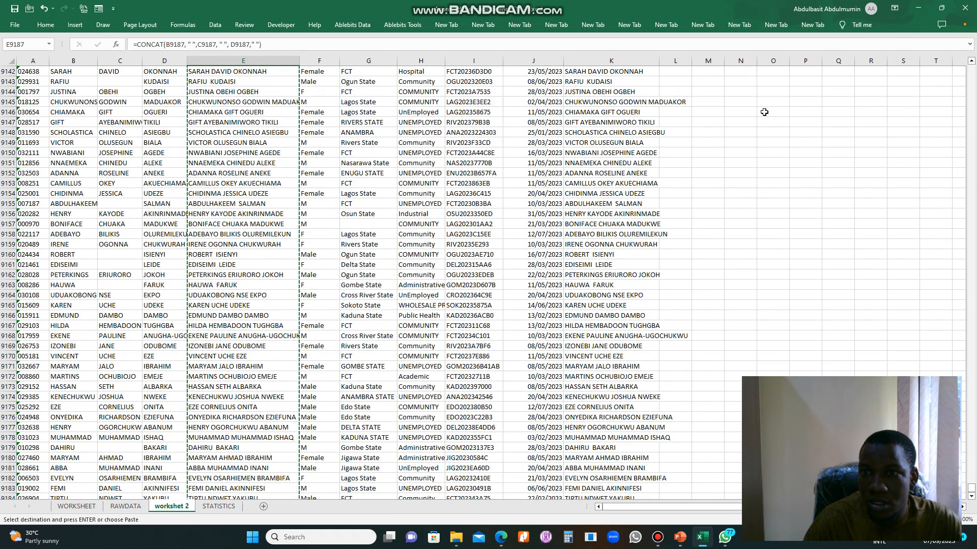
double_click(773, 112)
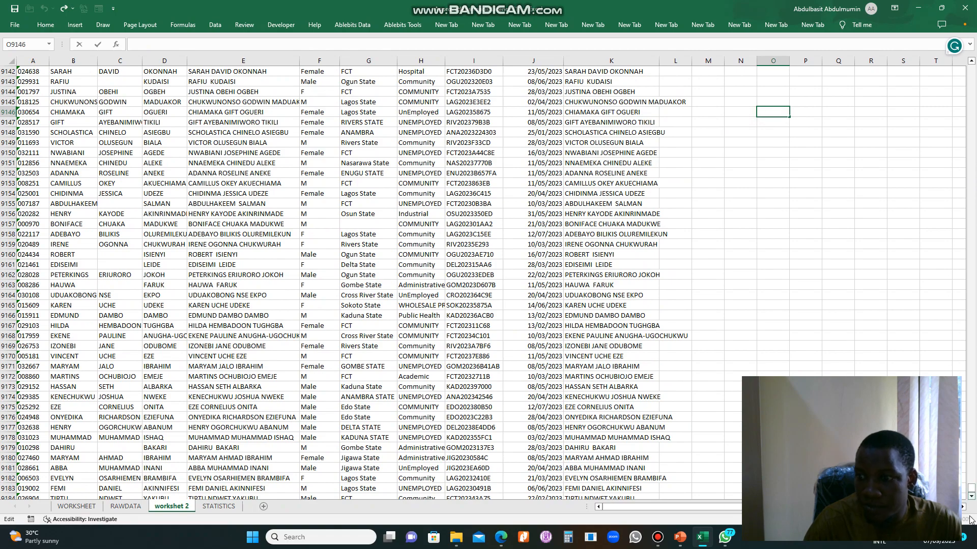
drag(971, 487, 972, 69)
click(54, 77)
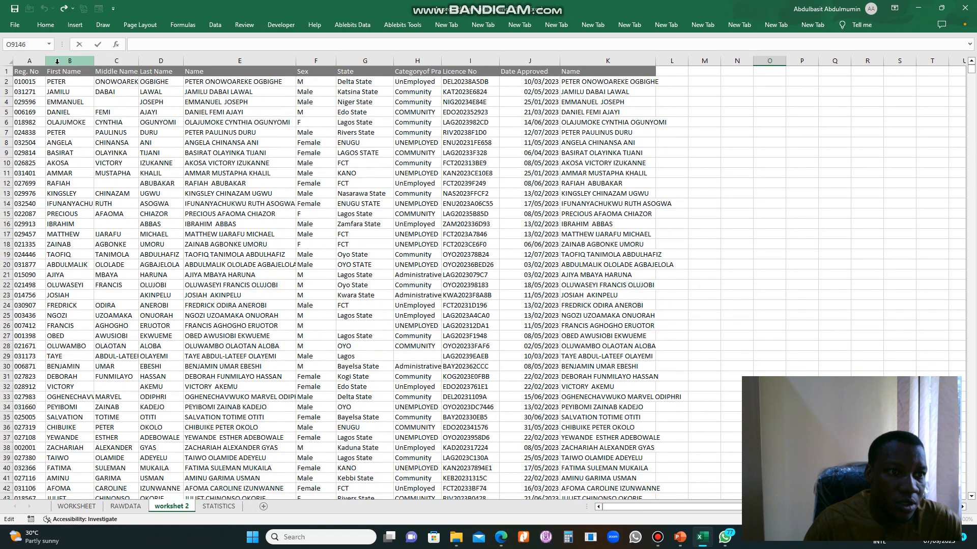
click(57, 61)
shift+click(258, 60)
right_click(258, 58)
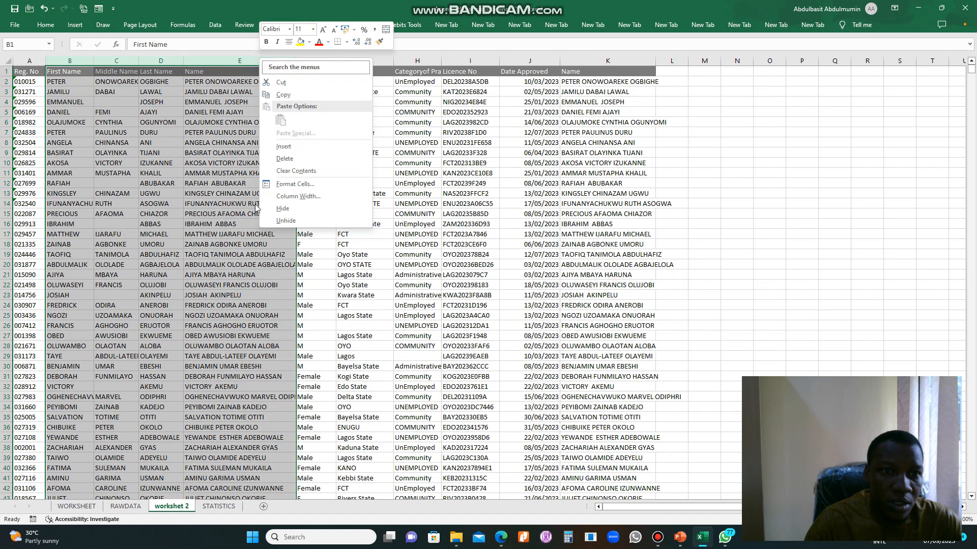
click(279, 158)
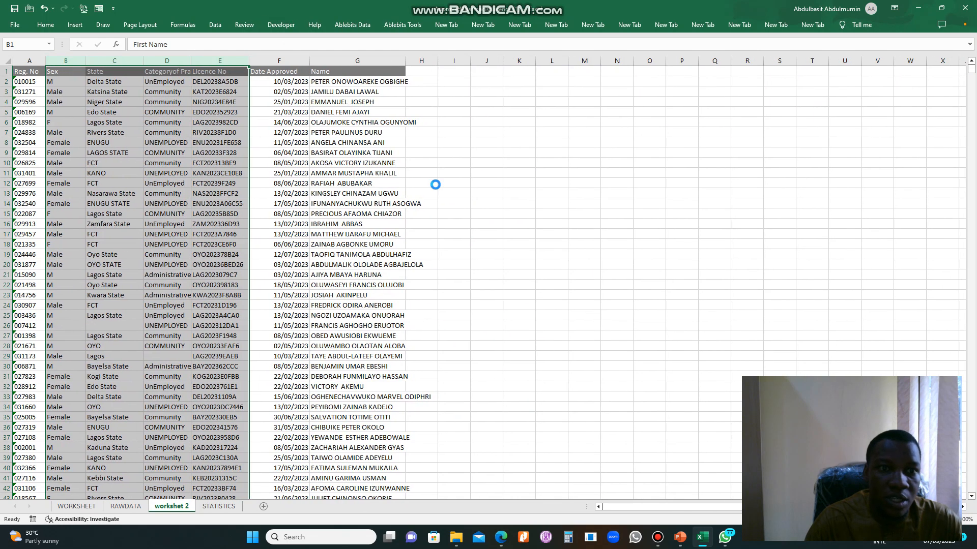
click(488, 173)
Step: Insert an empty column between the Reg. No and Sex columns
click(69, 62)
right_click(71, 63)
click(93, 149)
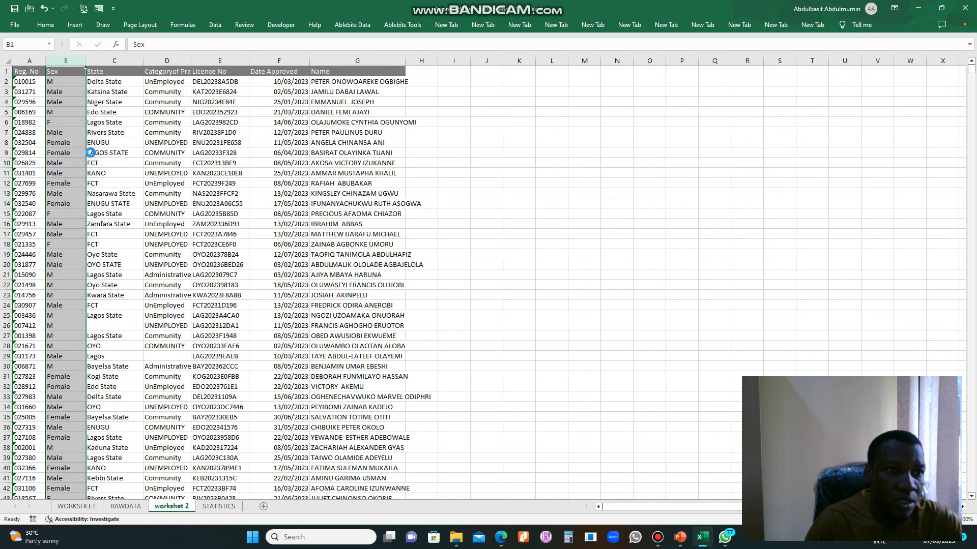
click(552, 161)
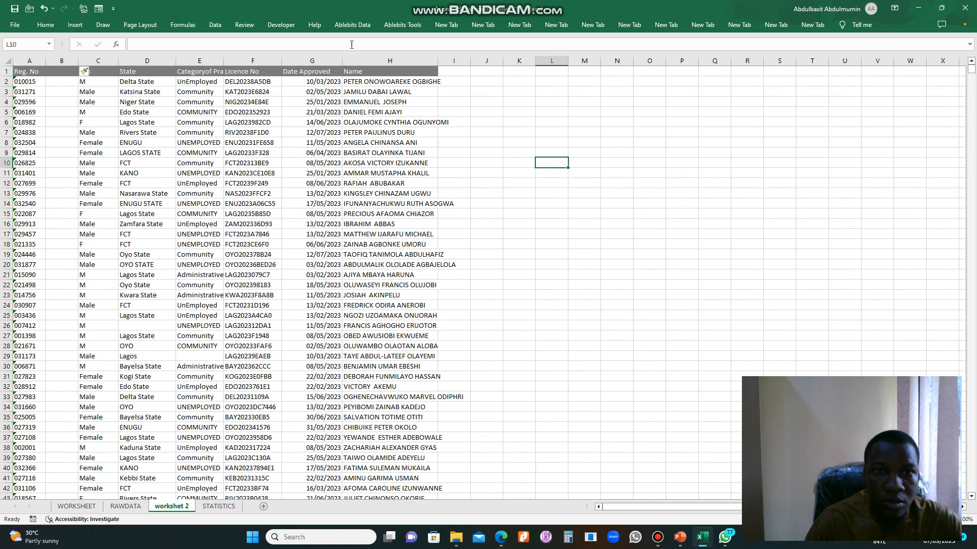
Step: Move the Name column from column H into the empty column B and fit its width to the names
right_click(375, 66)
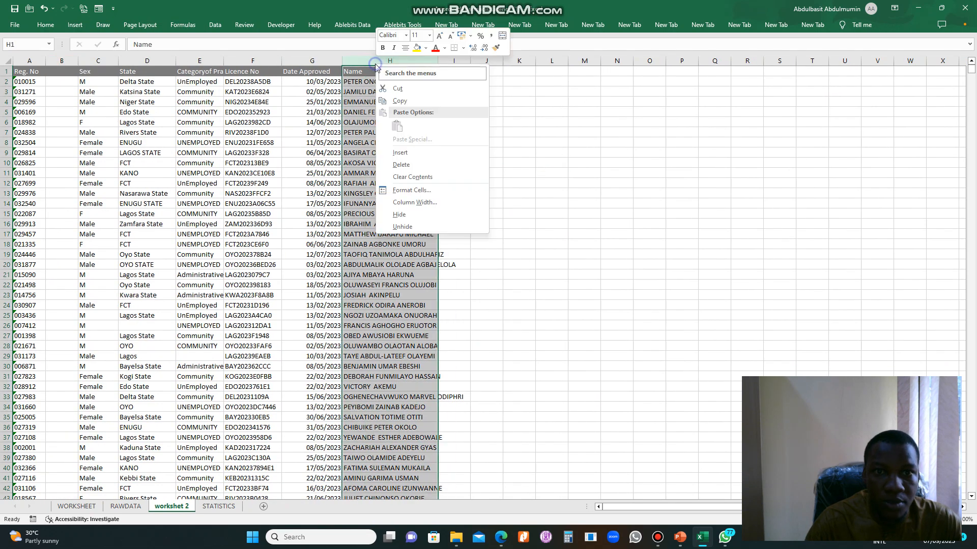
click(397, 88)
click(61, 62)
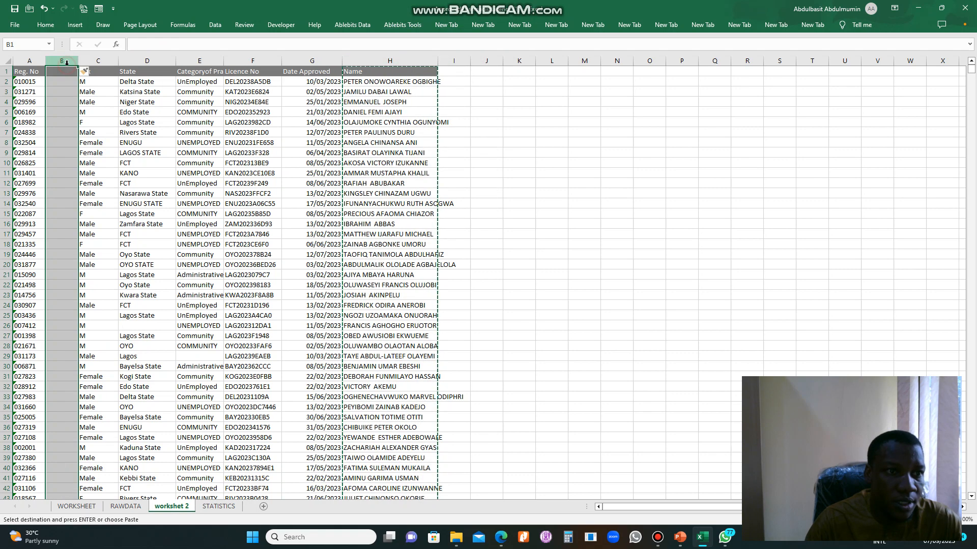
right_click(65, 62)
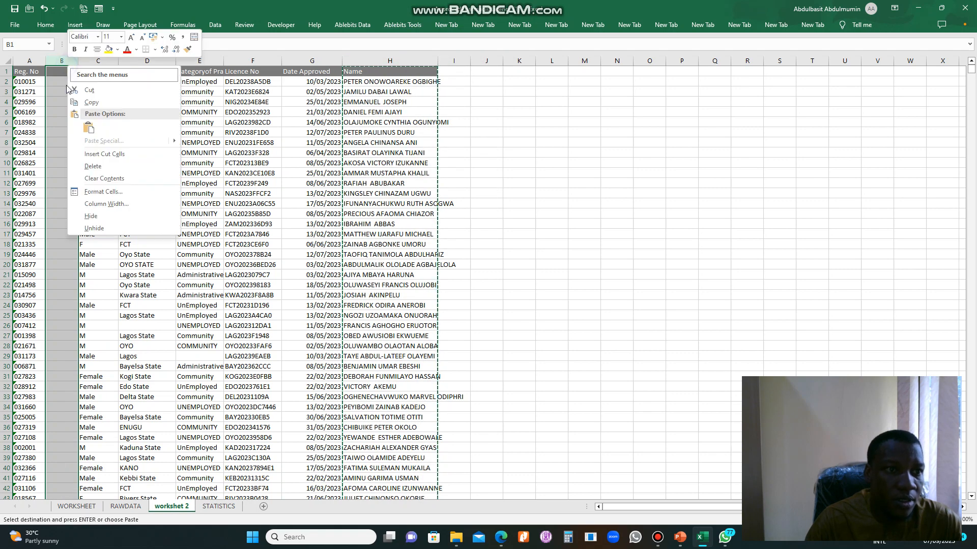
click(89, 128)
click(206, 141)
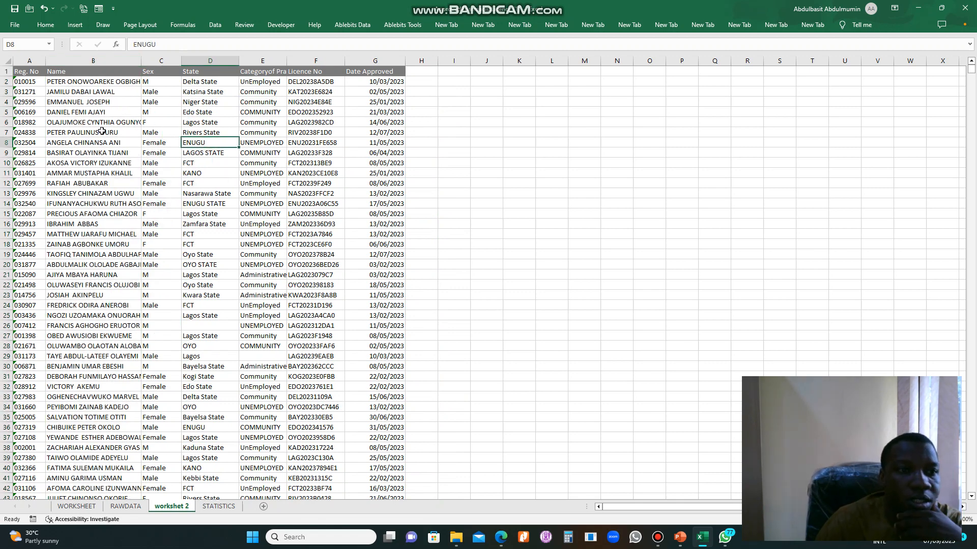
double_click(141, 60)
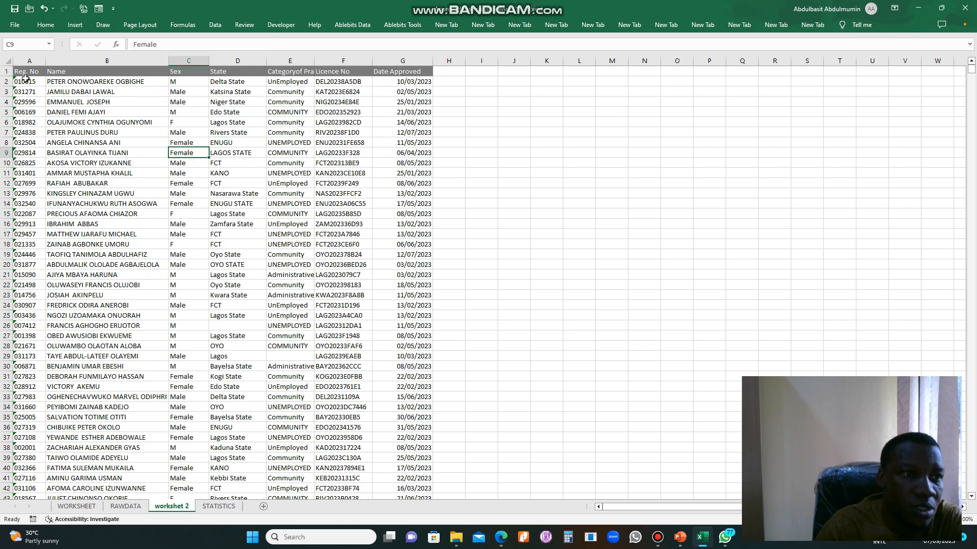
Step: Add filters to the header row and widen the Reg. No column so its header fits
click(8, 73)
drag(8, 73, 8, 75)
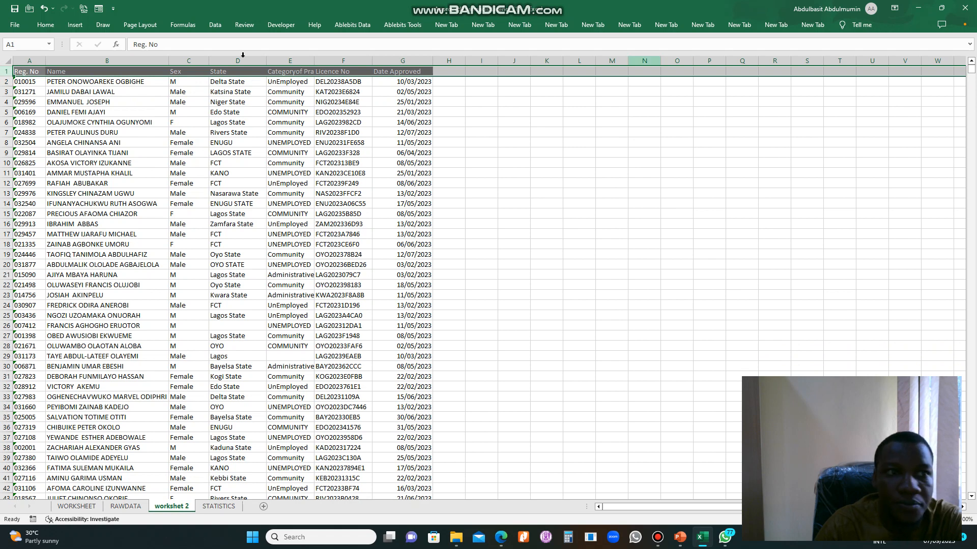
click(46, 25)
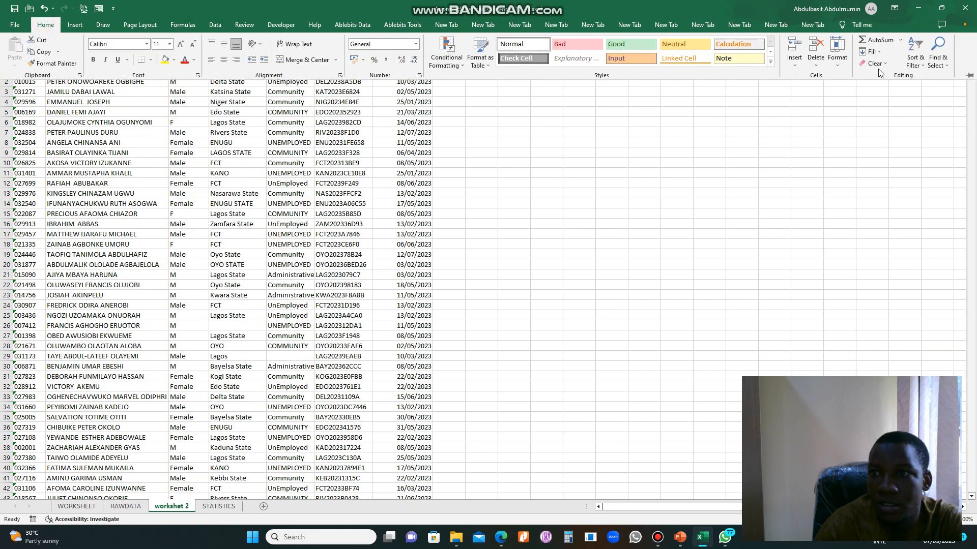
click(915, 59)
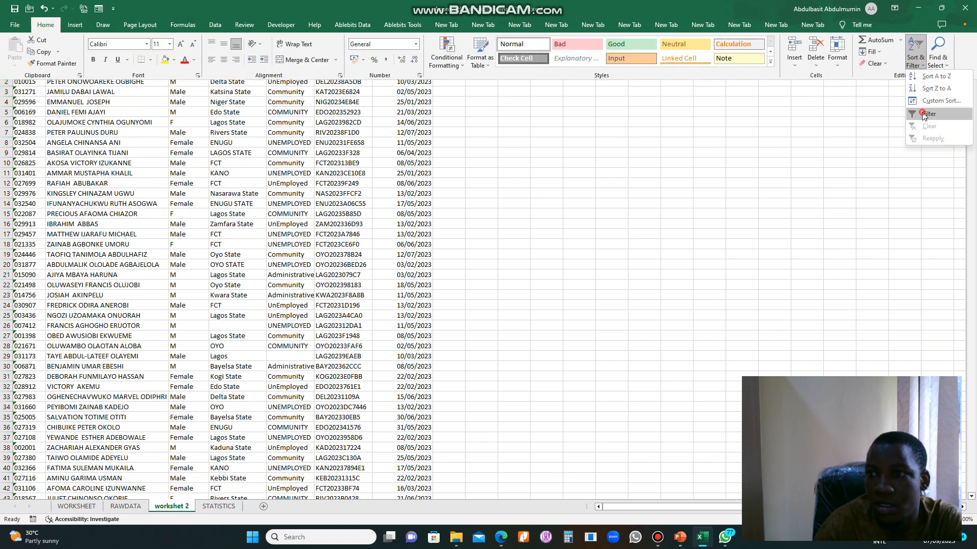
click(922, 124)
click(248, 144)
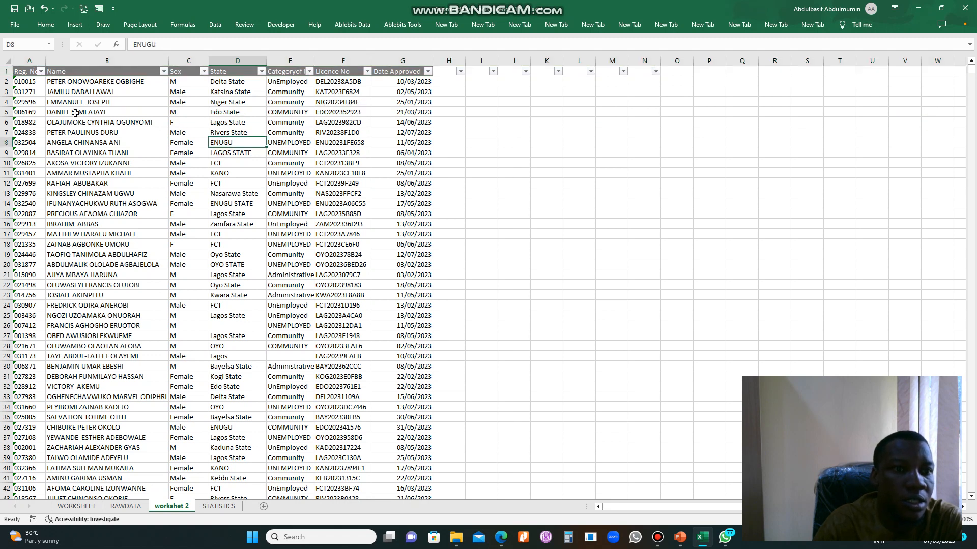
click(203, 72)
click(247, 185)
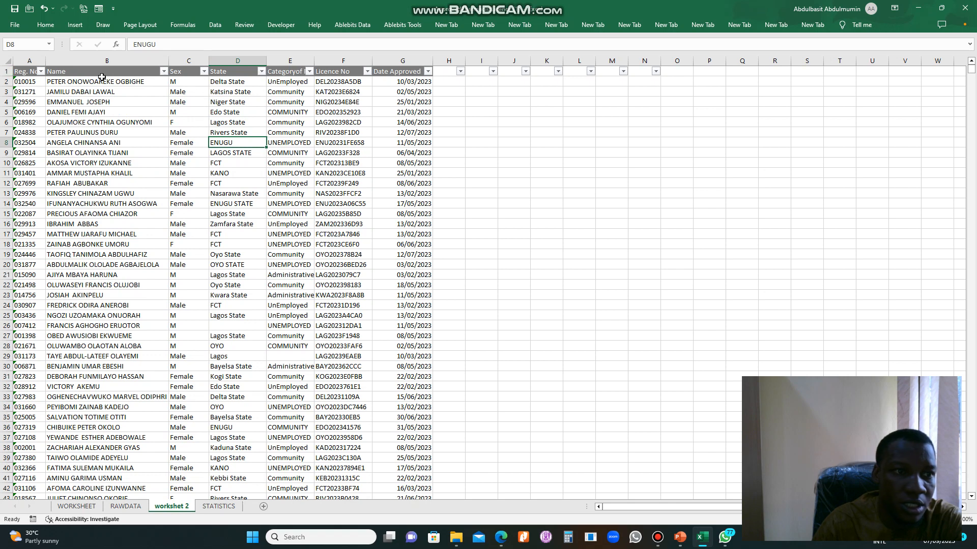
drag(45, 60, 61, 61)
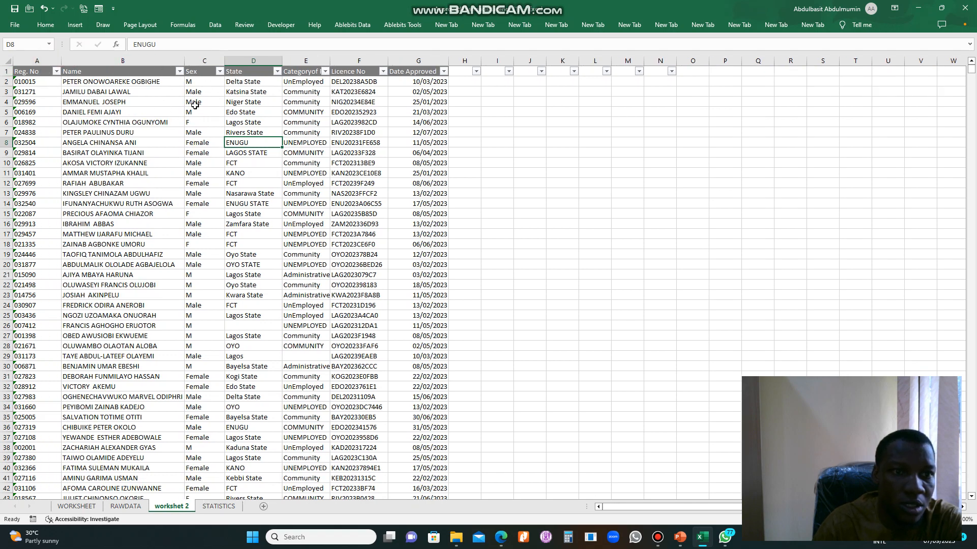
Step: Filter the Sex column to show only the F and Female entries
click(215, 101)
click(221, 72)
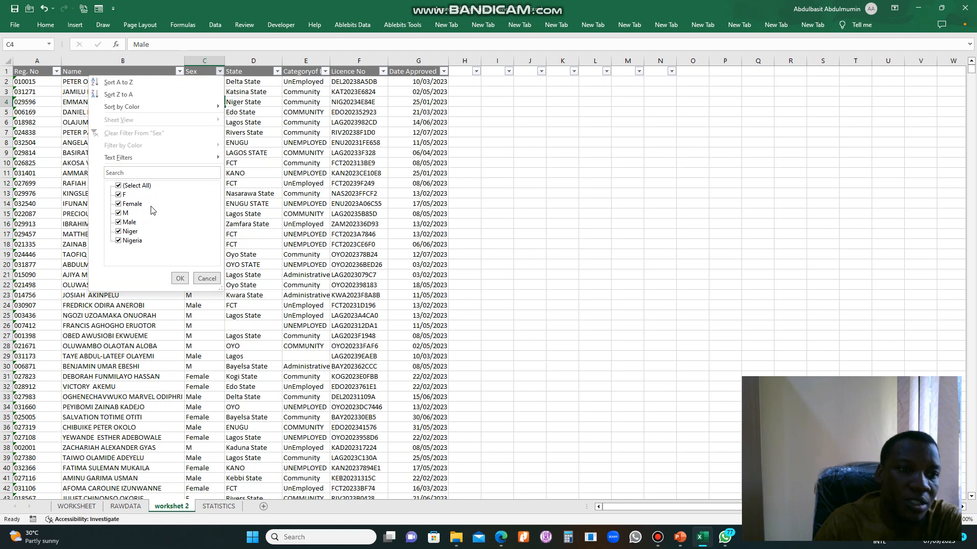
click(119, 204)
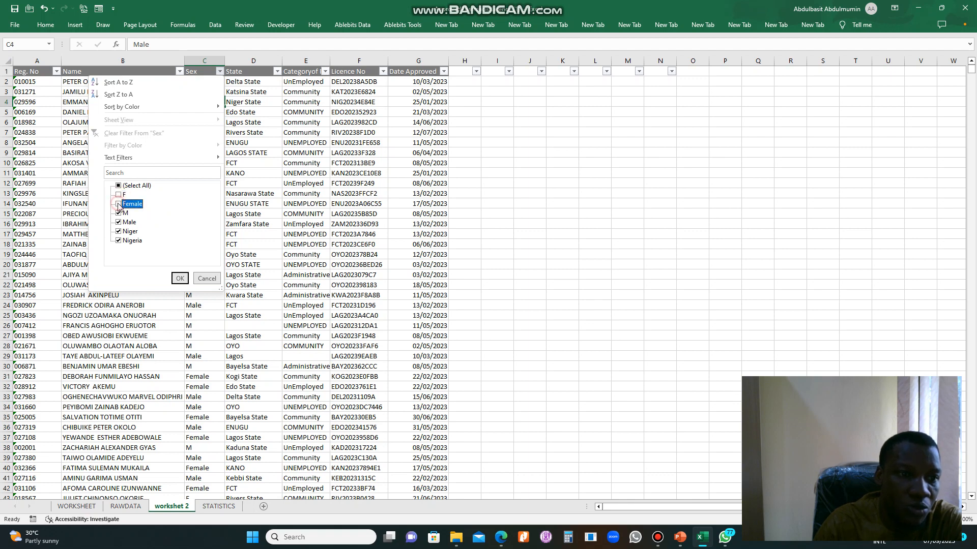
click(119, 205)
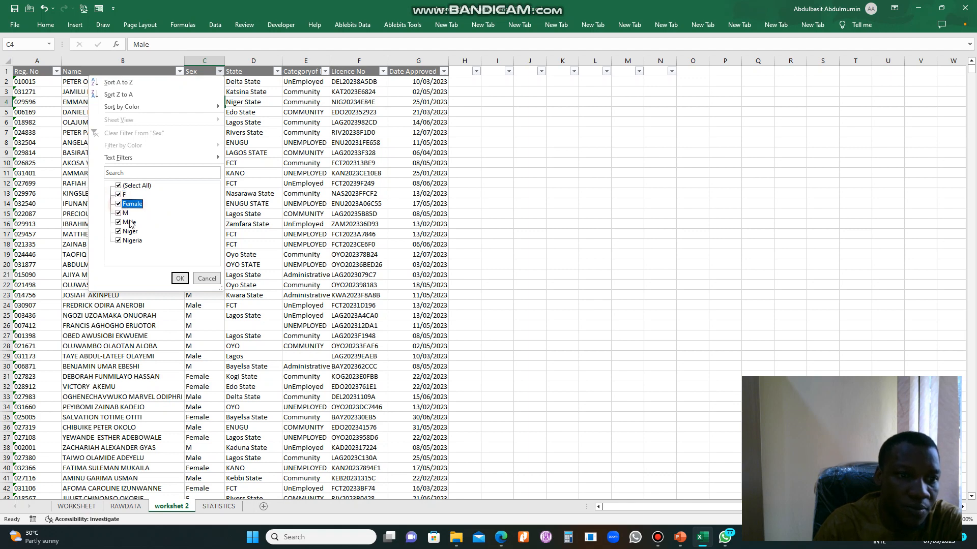
click(118, 186)
click(118, 195)
click(119, 204)
click(177, 278)
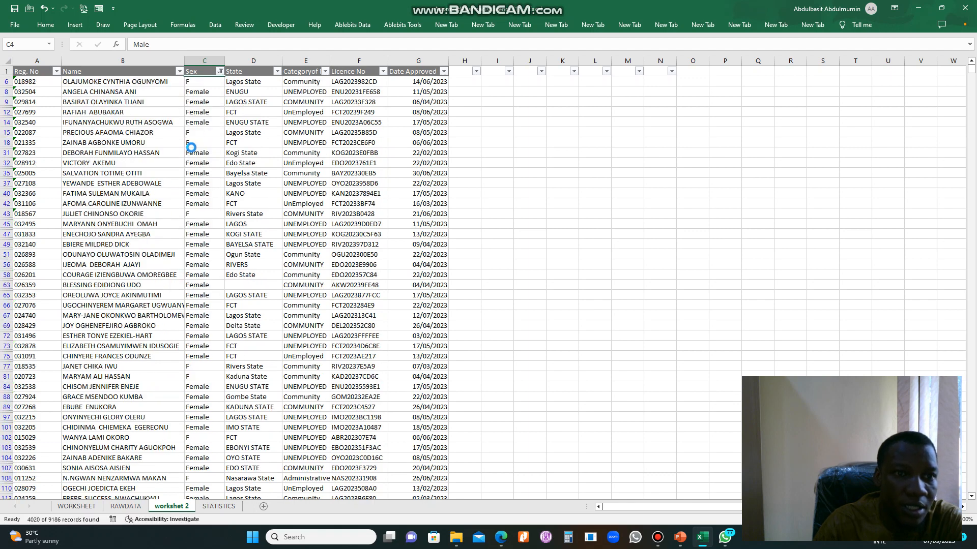
Step: Fill the F value from the first filtered row down all visible cells of the Sex column
click(201, 80)
double_click(224, 86)
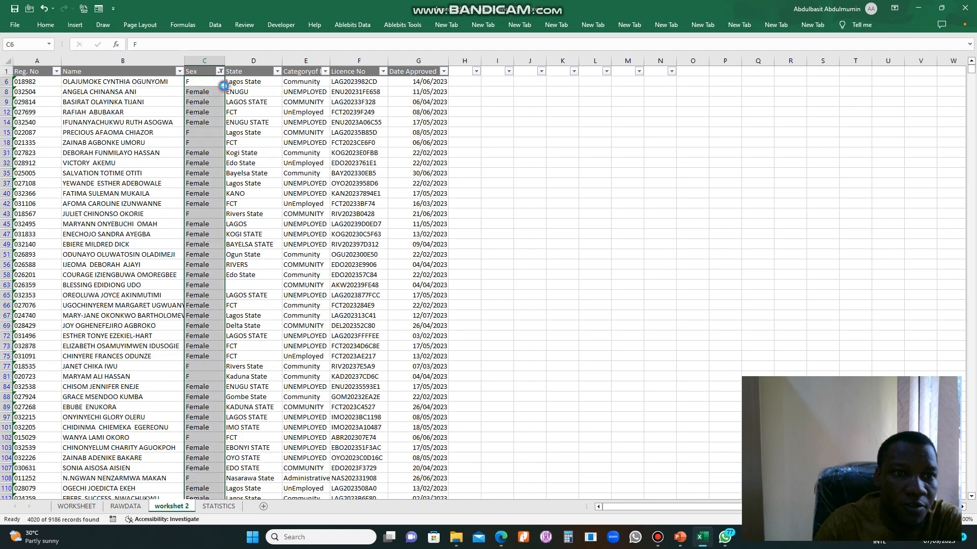
click(210, 123)
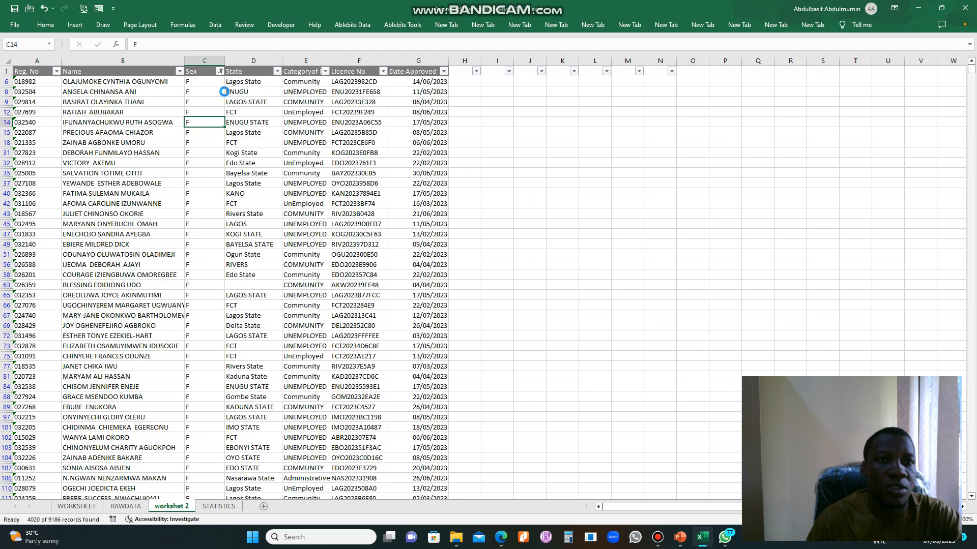
Step: Filter the Sex column to show only the Niger and Nigeria entries, and widen the column slightly
click(219, 71)
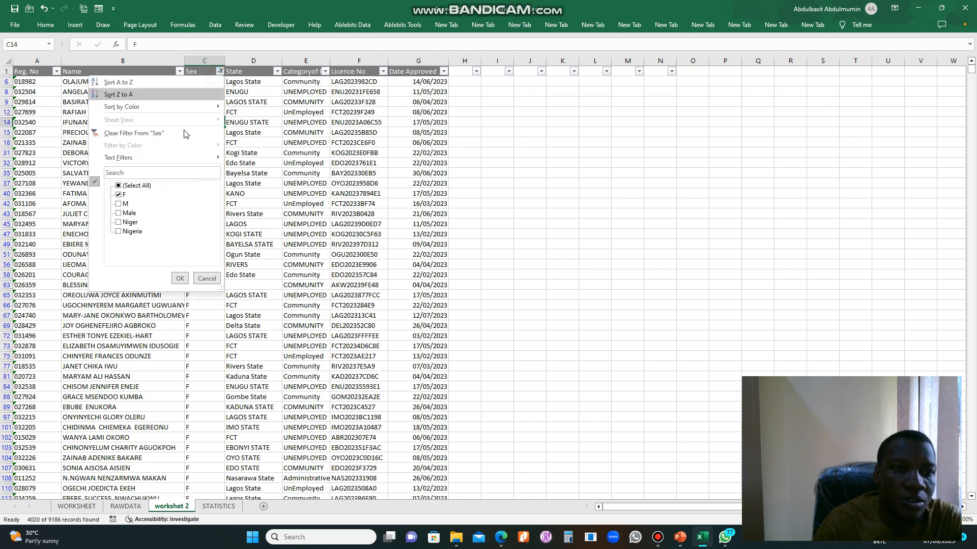
click(118, 185)
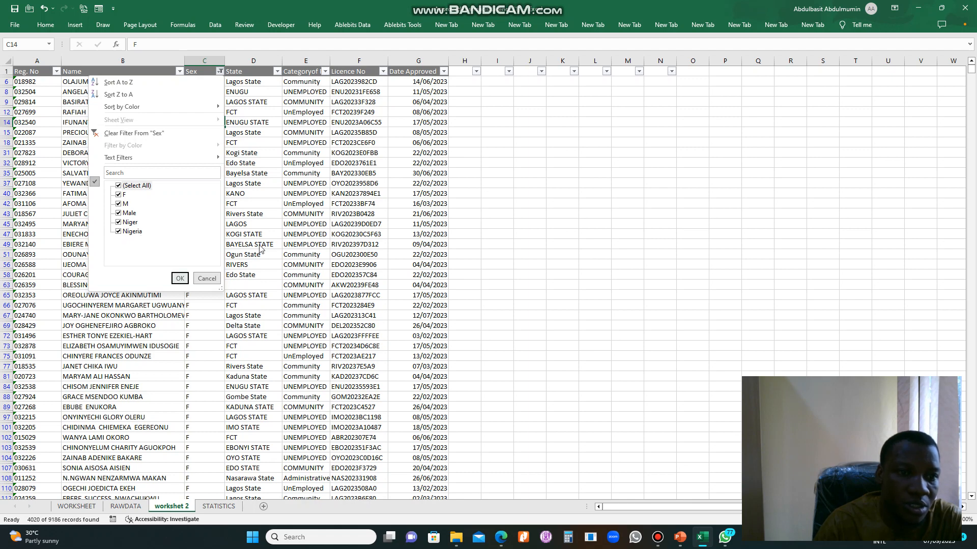
click(118, 185)
click(118, 222)
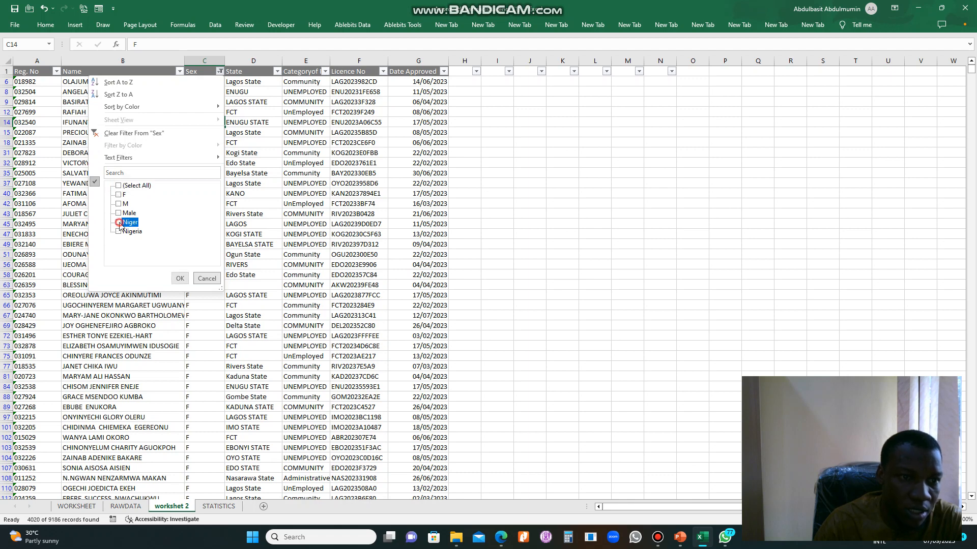
click(121, 232)
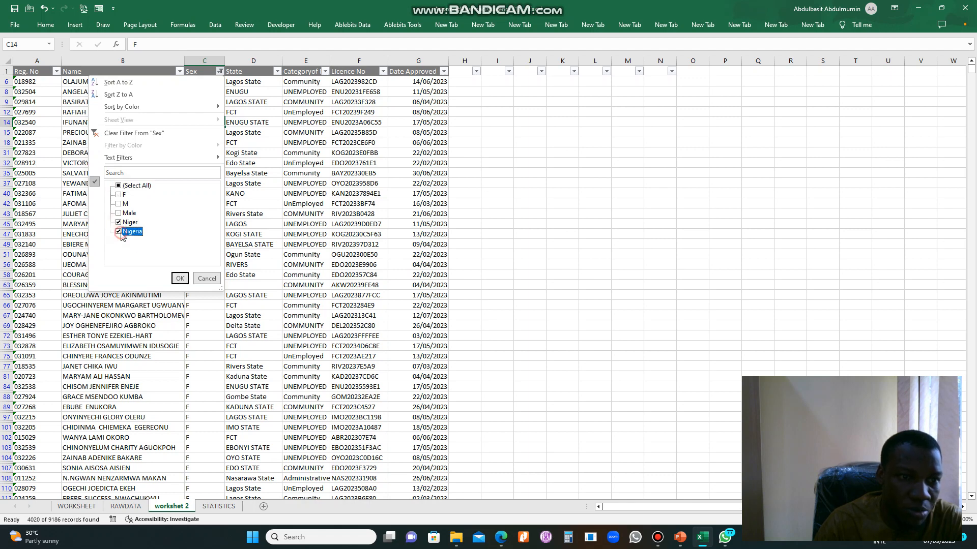
click(180, 279)
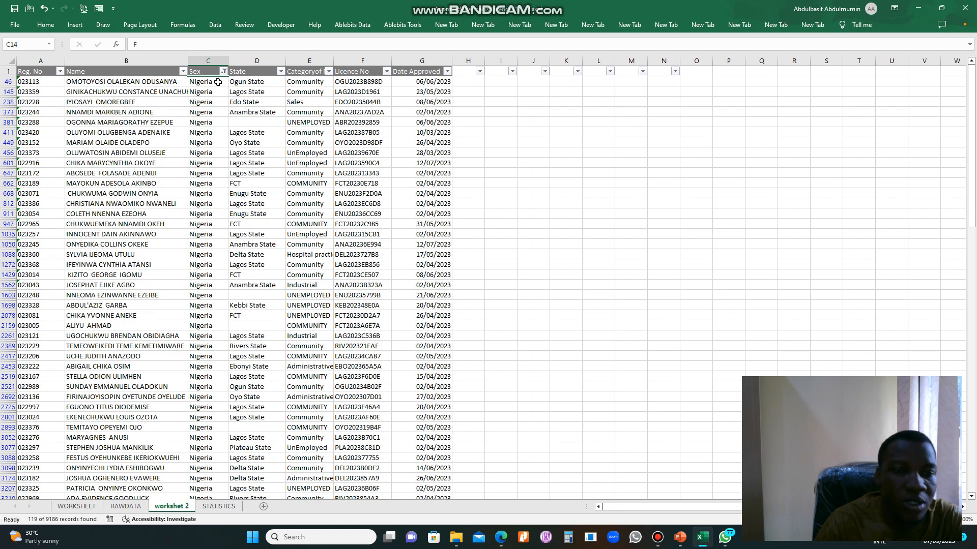
drag(229, 60, 237, 96)
Step: Examine the filtered rows, comparing the Reg. No, Name and State entries with the misplaced country values under Sex
click(220, 106)
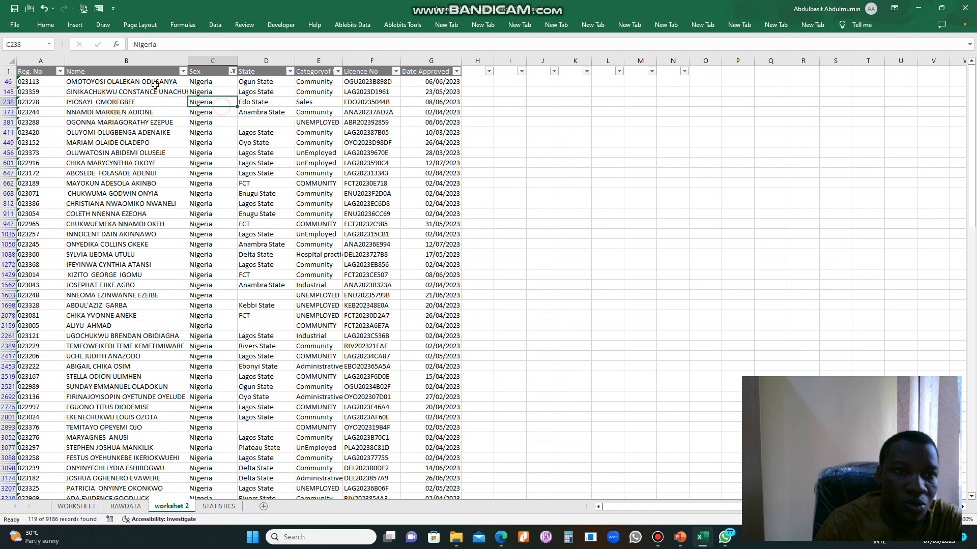
click(108, 100)
click(48, 102)
click(170, 101)
click(153, 133)
click(199, 101)
click(262, 99)
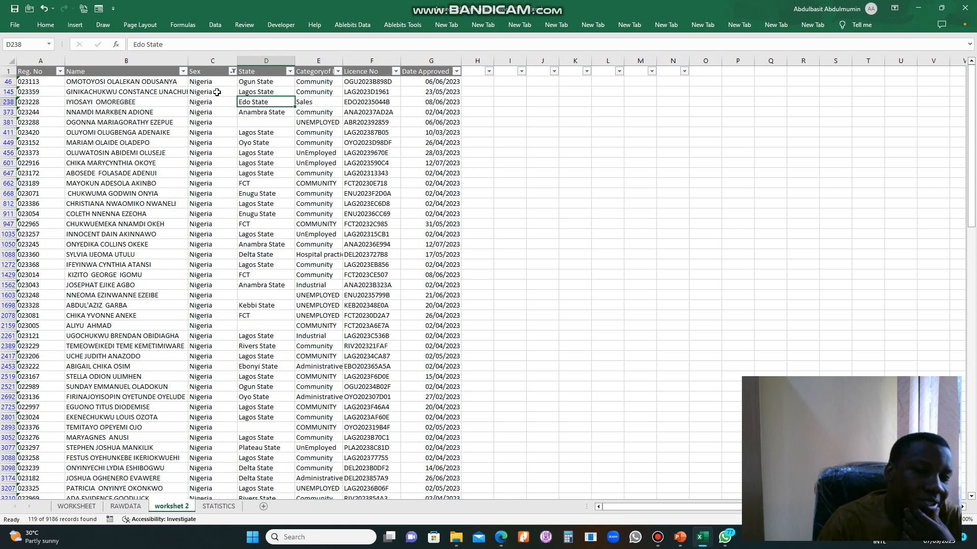
click(218, 92)
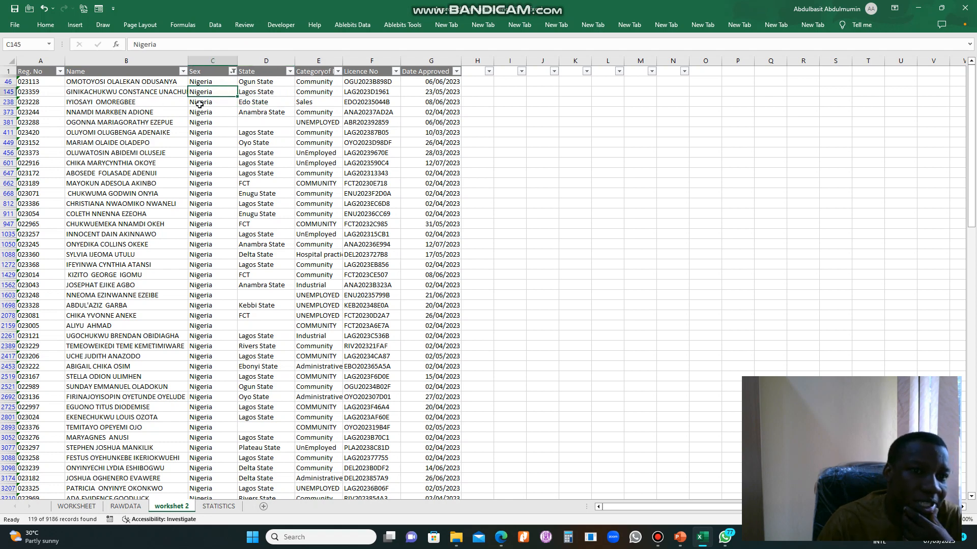